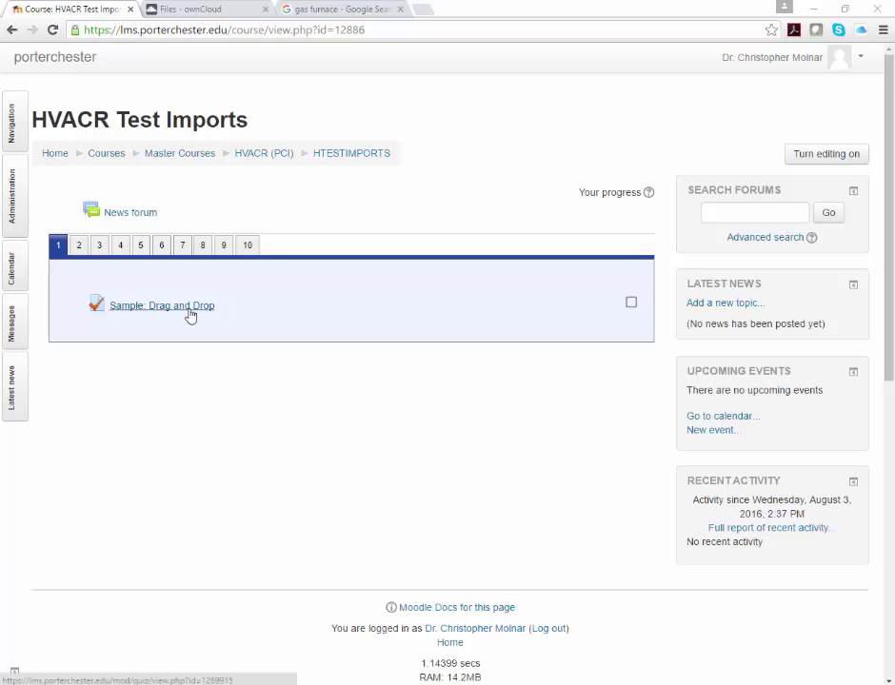
- Turn editing on for the course and add a new Quiz activity under Topic 1
left_click(10, 190)
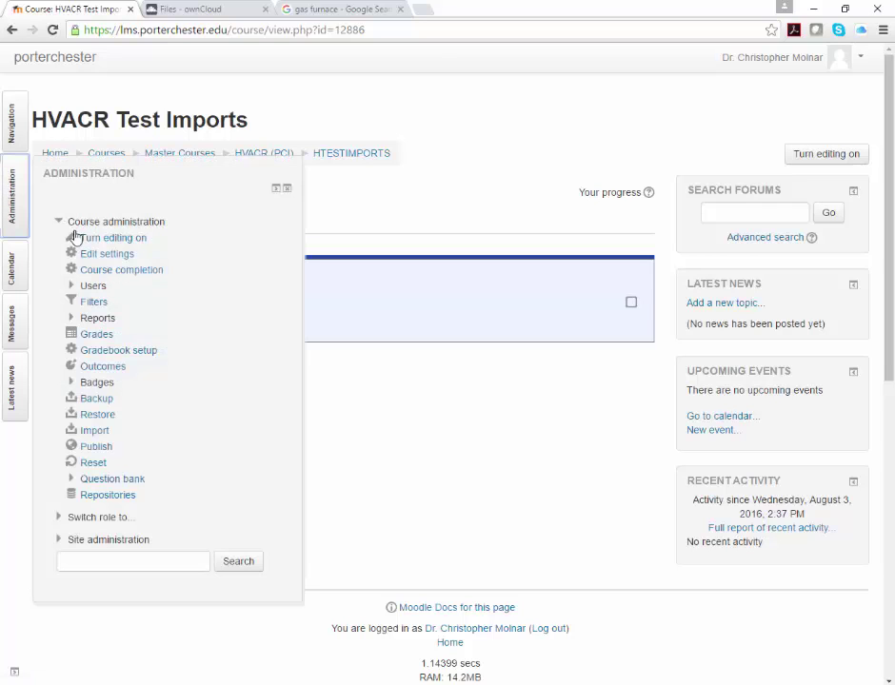
left_click(103, 242)
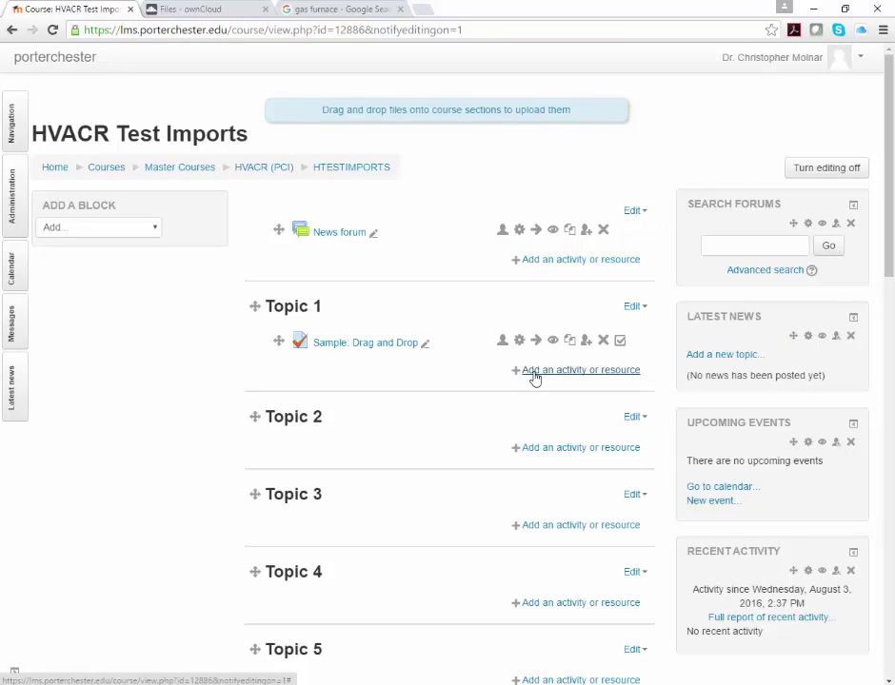
left_click(534, 371)
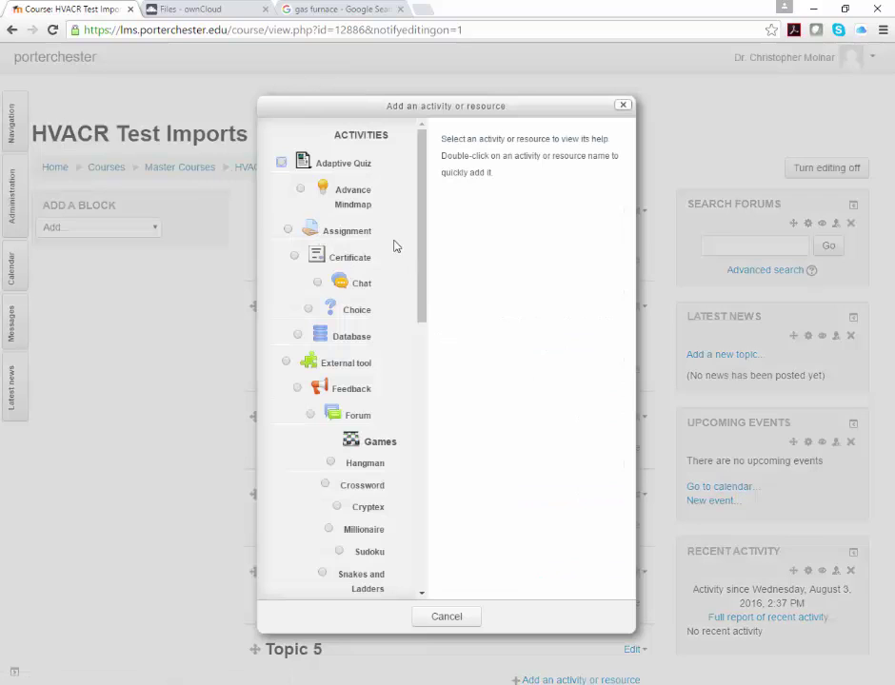
left_click_drag(430, 293, 427, 453)
left_click(413, 342)
scroll(420, 340, "down", 1)
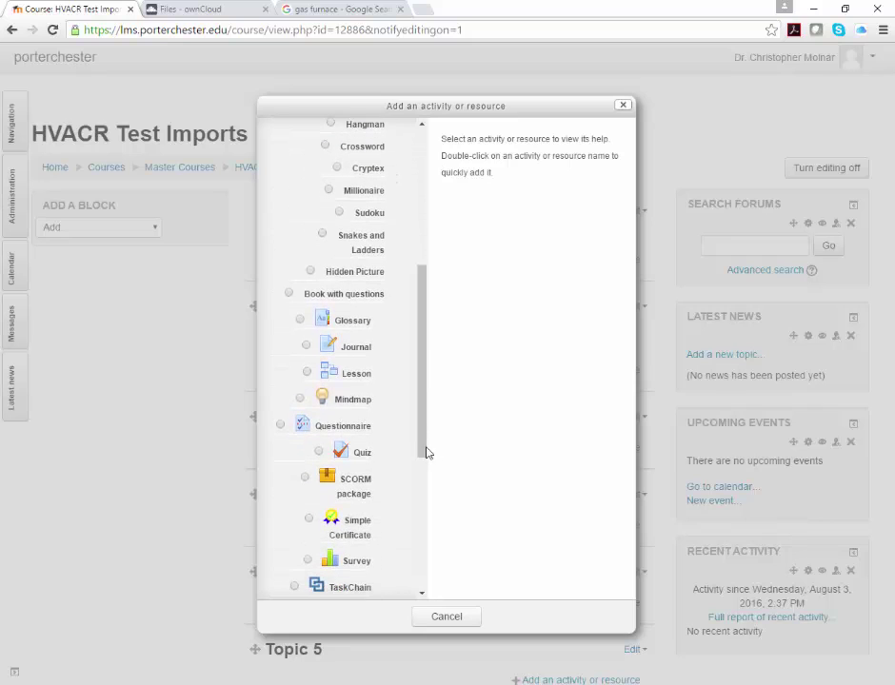
left_click(318, 455)
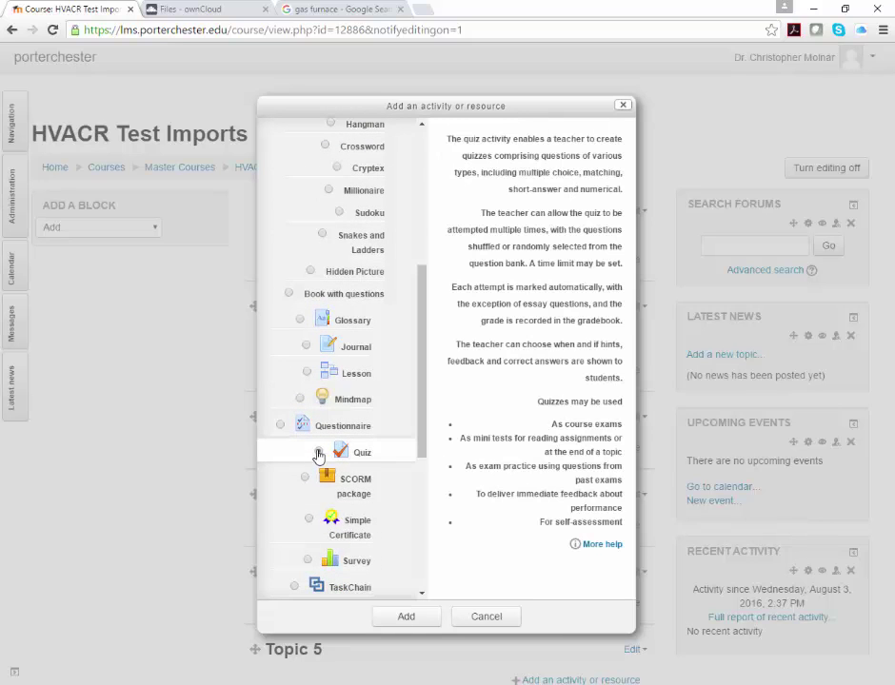
left_click(405, 617)
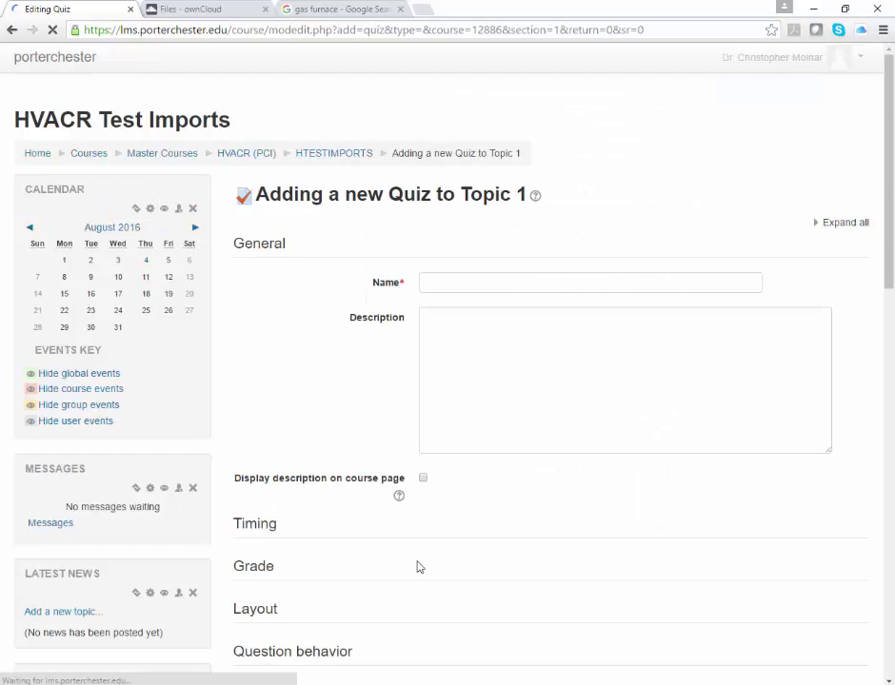
- Name the quiz 'Activity: Label Picture'
left_click(477, 283)
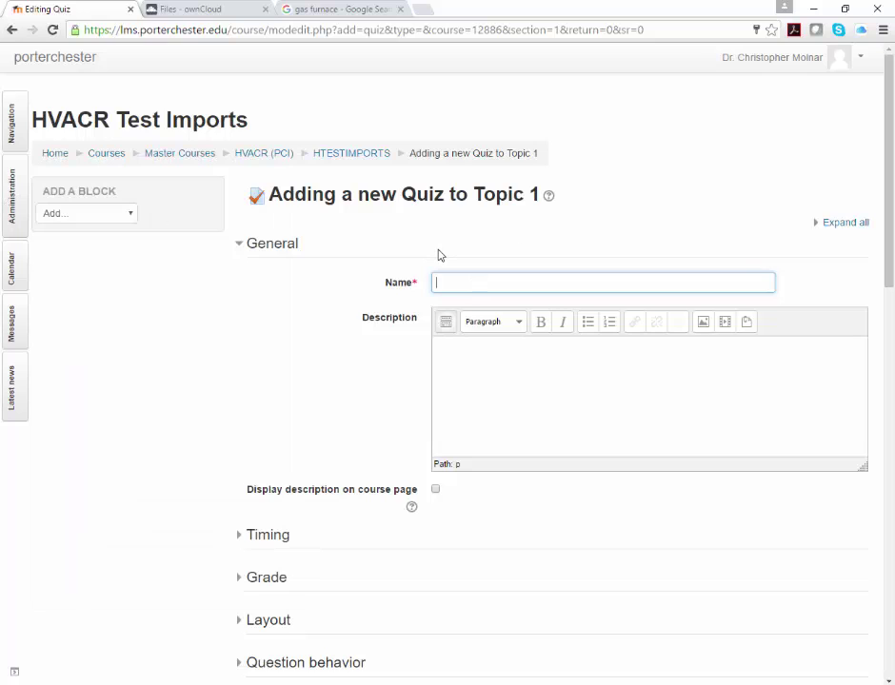
type("Qui")
key("BackSpace")
key("BackSpace")
type("Activity: Label")
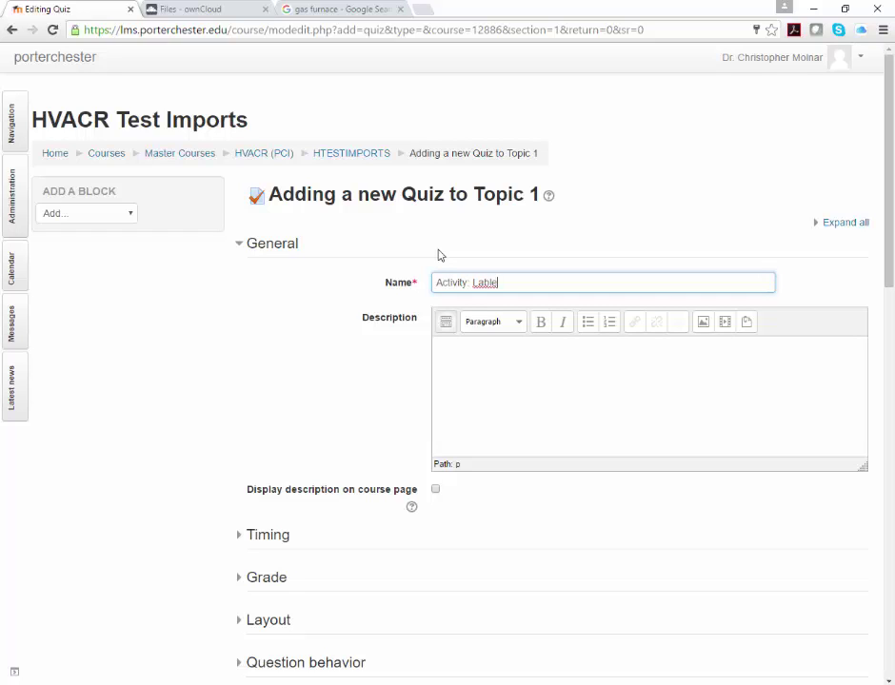
type(" Pl")
type("ture")
key("Tab")
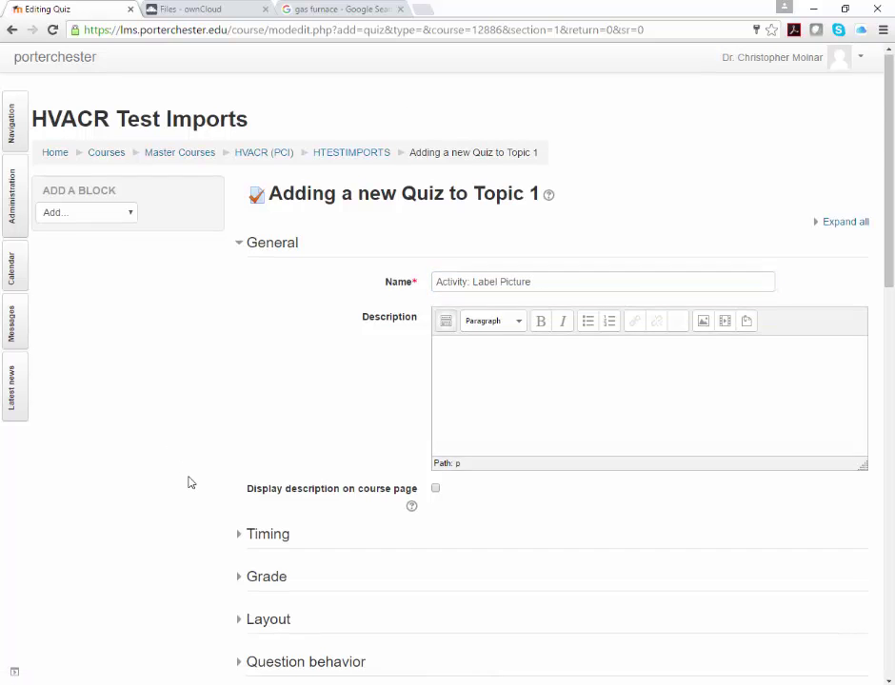
- Keep the grade category Not categorized, review Timing, and save and display the quiz
scroll(190, 479, "down", 3)
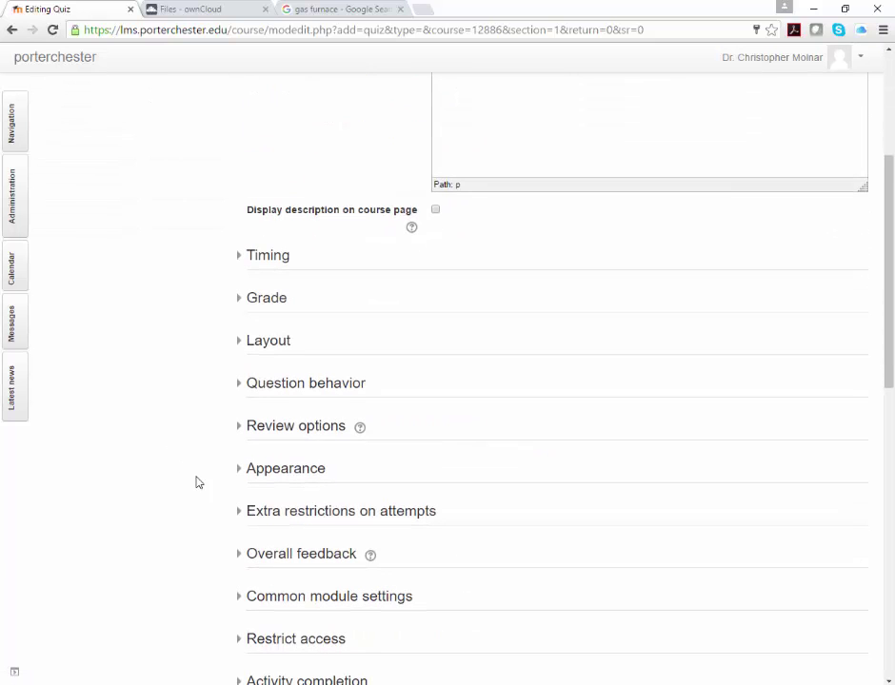
left_click(241, 299)
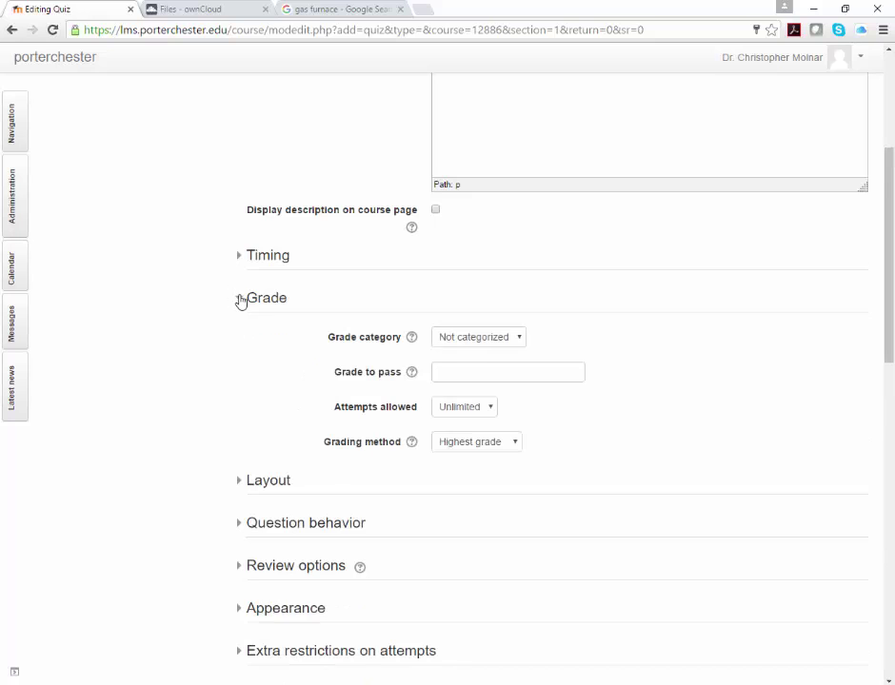
left_click(475, 340)
left_click(557, 324)
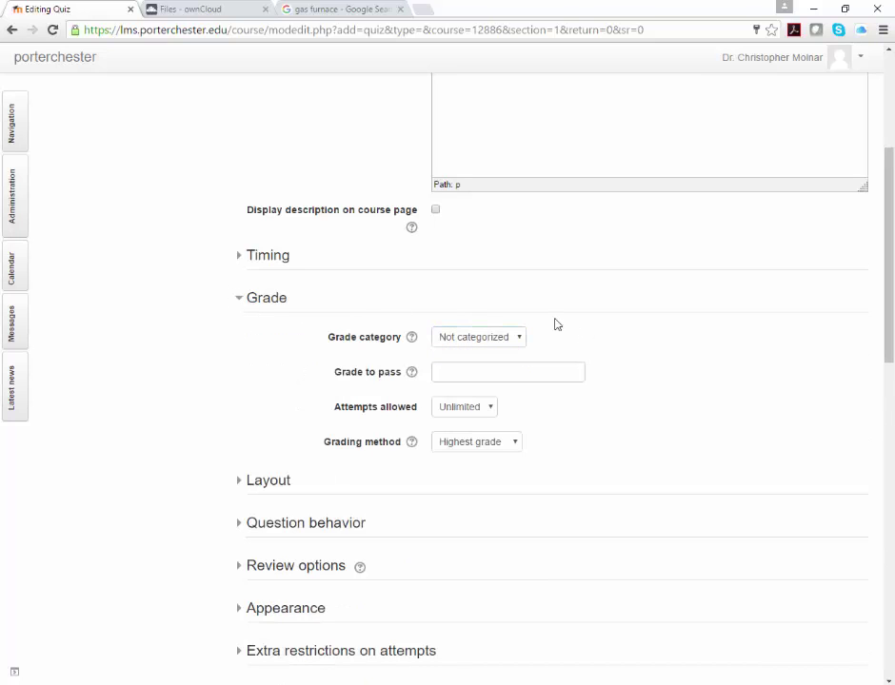
left_click(240, 266)
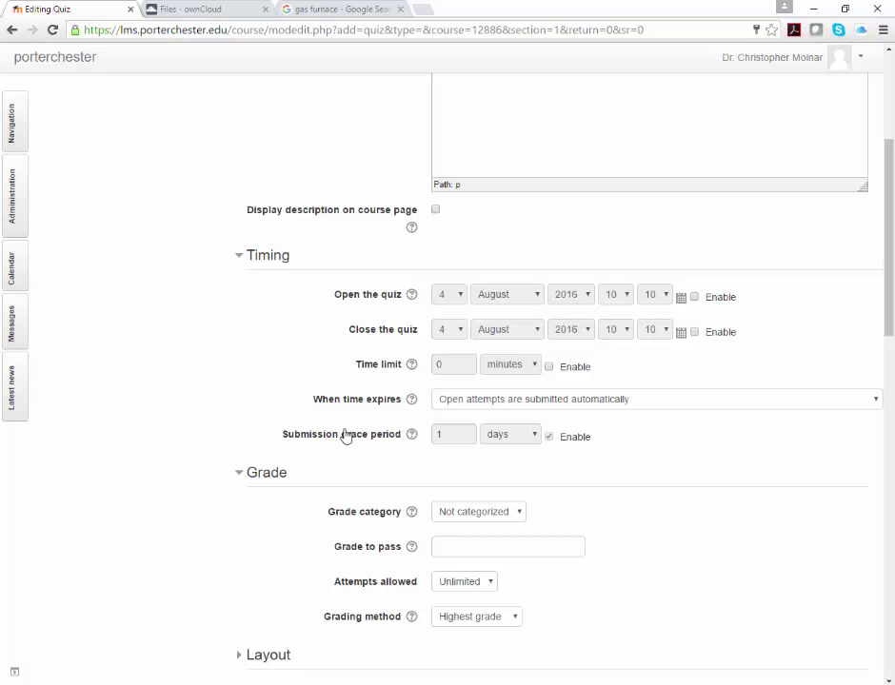
scroll(345, 433, "down", 4)
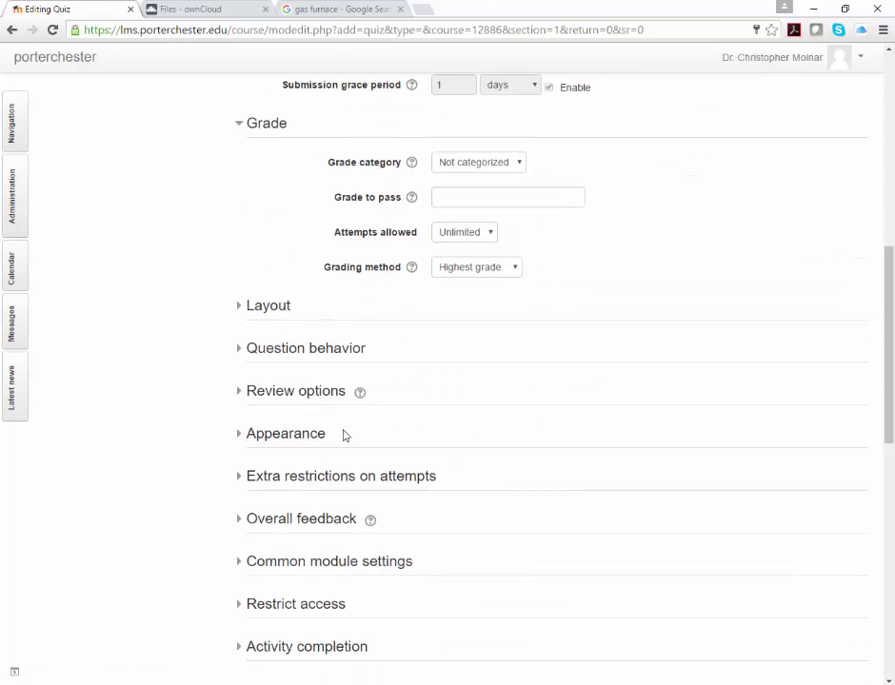
scroll(465, 513, "down", 3)
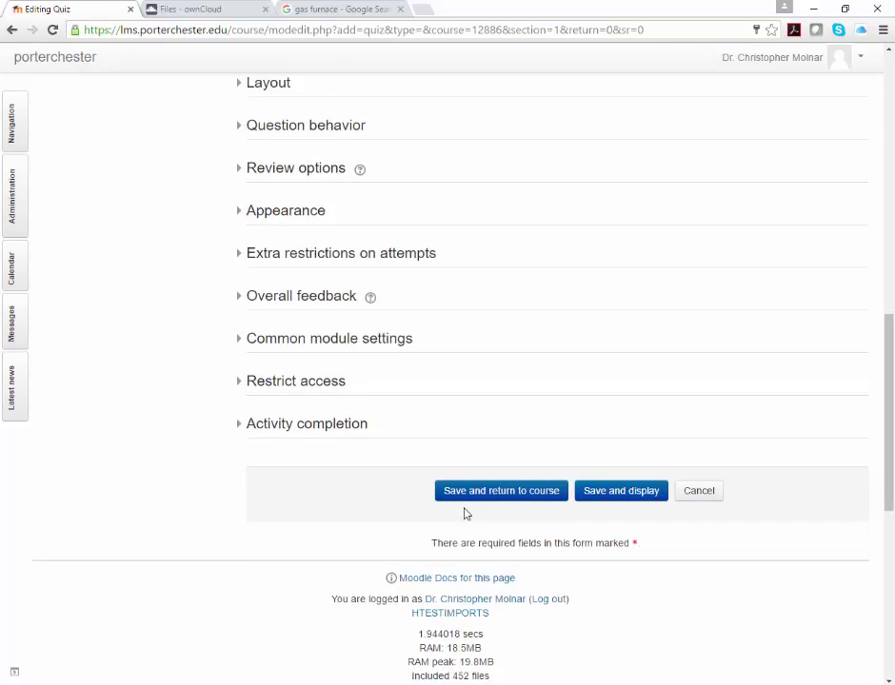
left_click(622, 439)
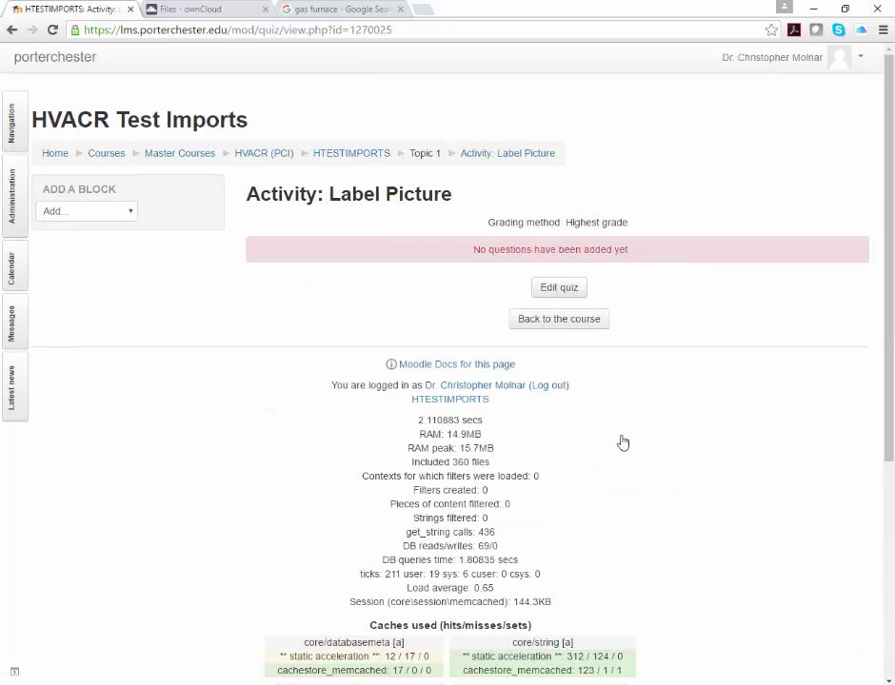
- Edit the quiz and add a new Drag and drop onto image question
left_click(557, 290)
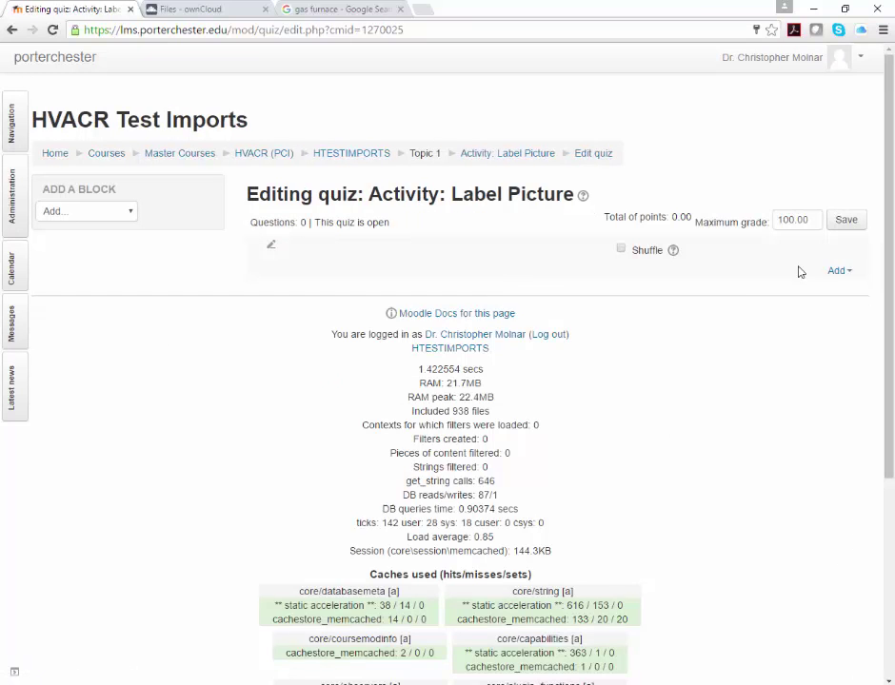
left_click(838, 272)
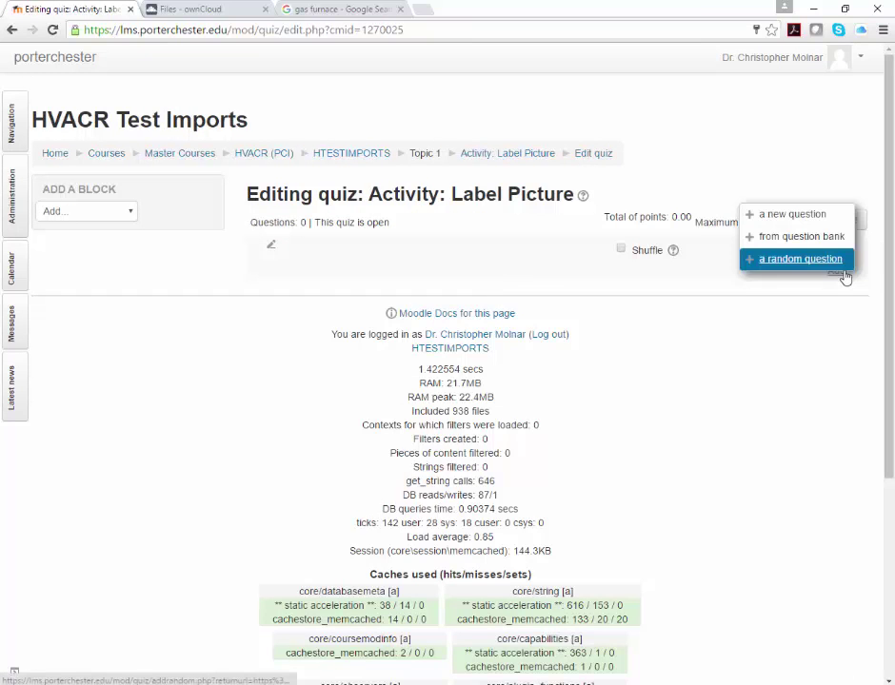
left_click(808, 215)
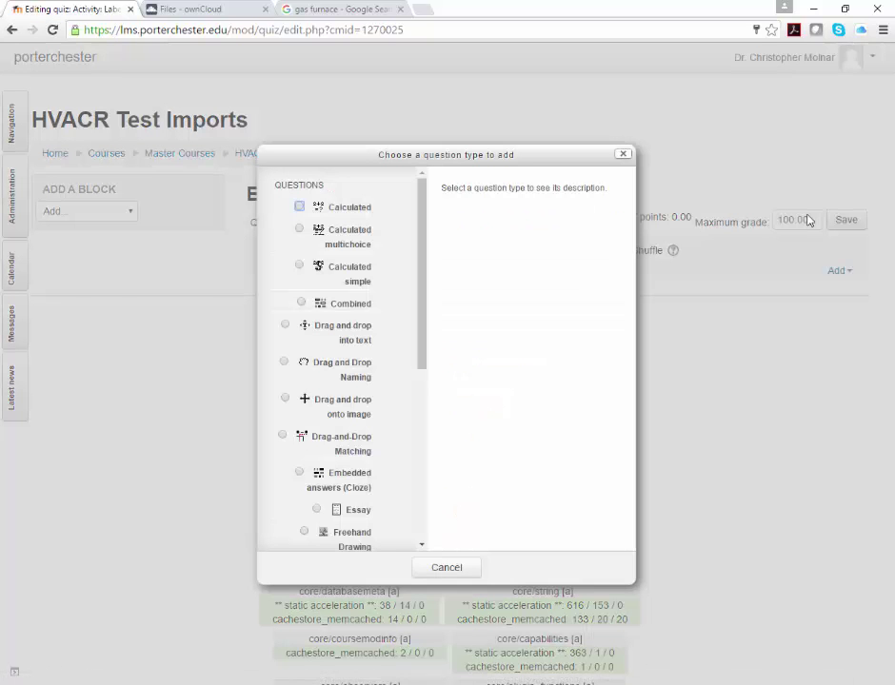
left_click(285, 399)
left_click(429, 571)
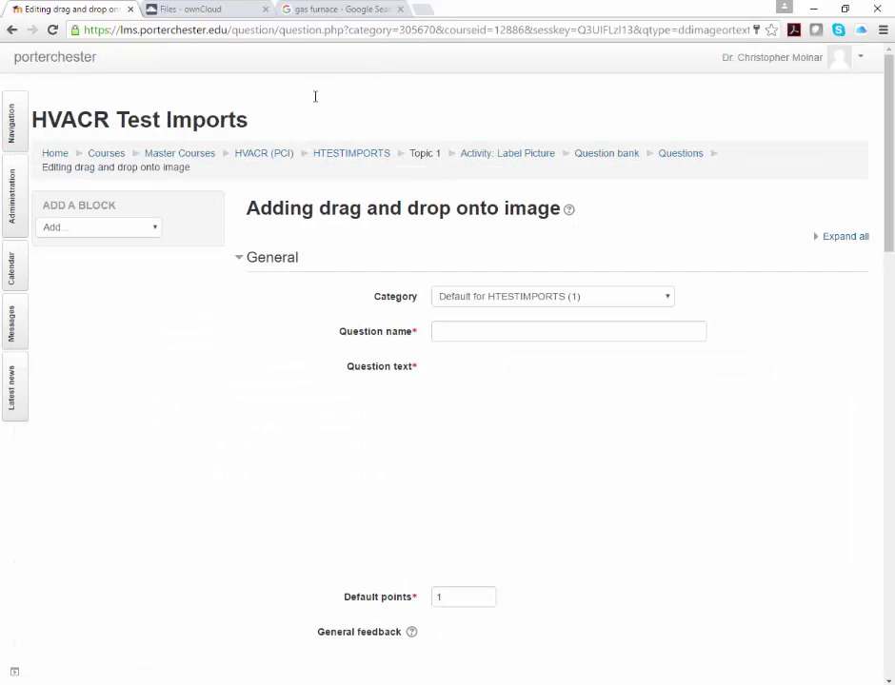
- Enter GasFurnace1 as the question name
left_click(488, 327)
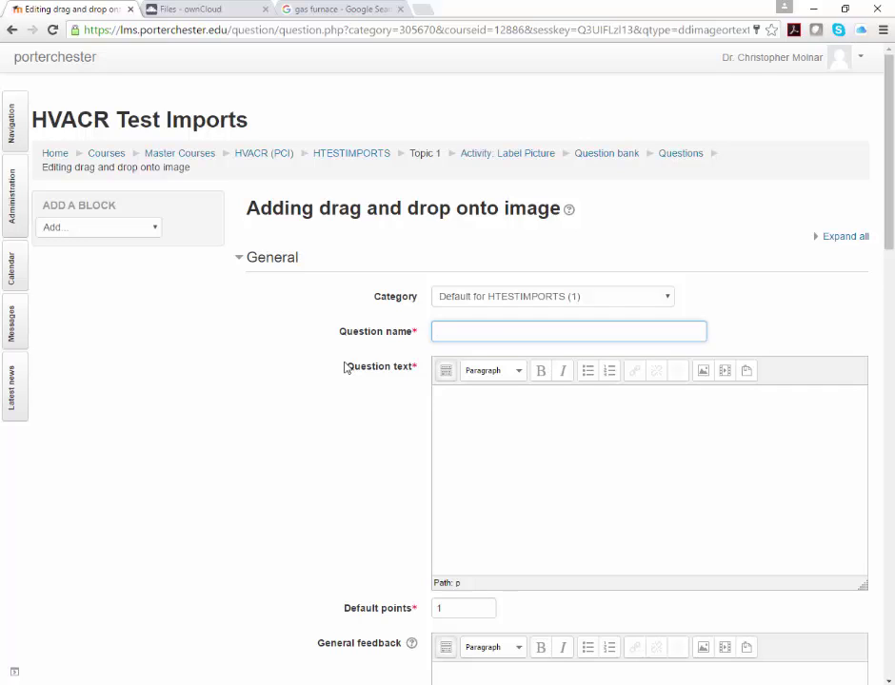
type("GasFurnace")
- Write the question text 'Drag and drop the part name onto the picture in the correct spot.'
left_click(463, 468)
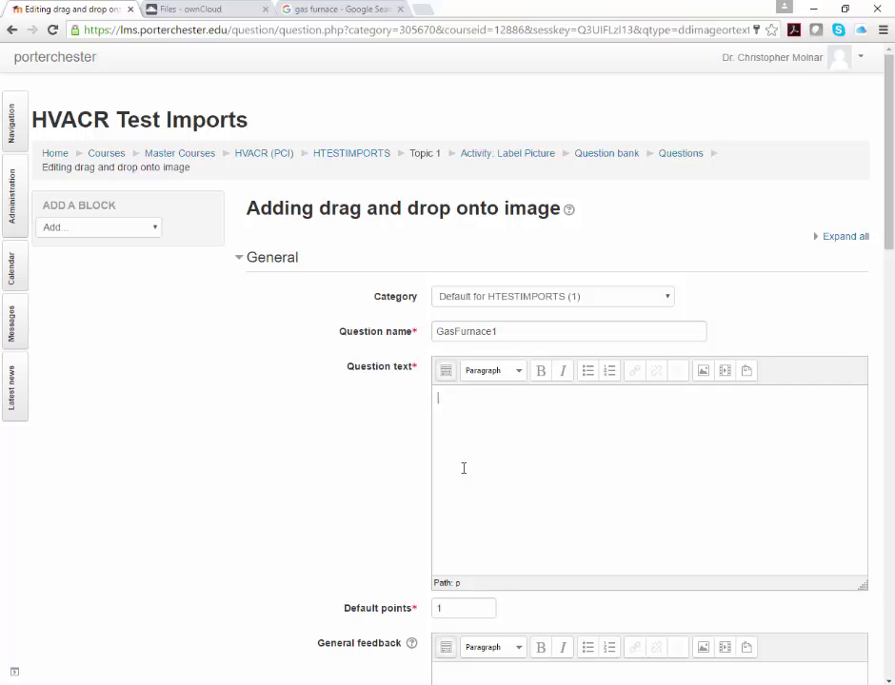
type("Drag and drop the part na")
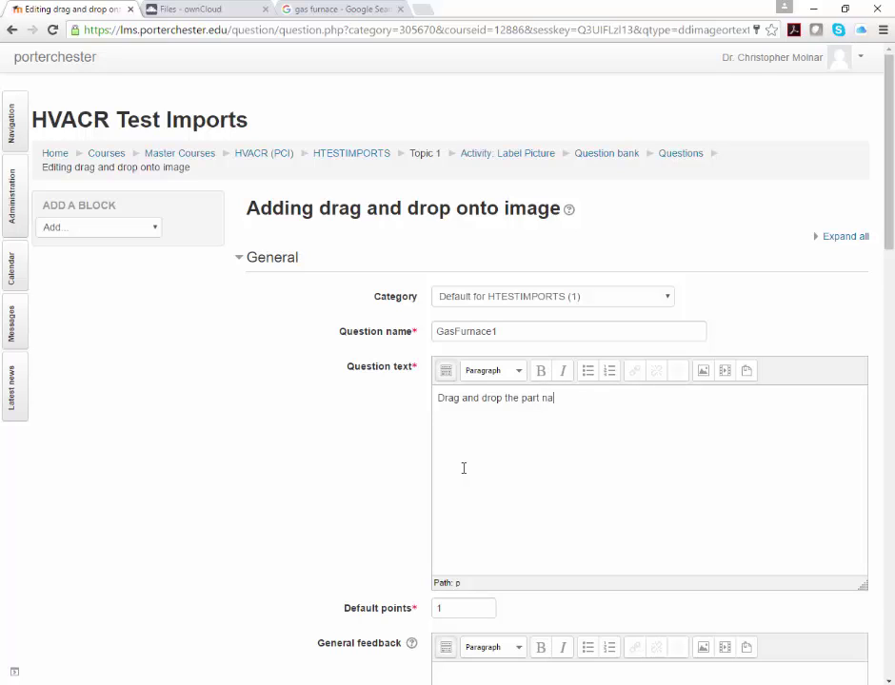
type("me ")
type("onto the c")
type("orrect")
key("BackSpace")
key("BackSpace")
key("BackSpace")
key("BackSpace")
key("BackSpace")
key("BackSpace")
key("BackSpace")
key("BackSpace")
type("picture in the")
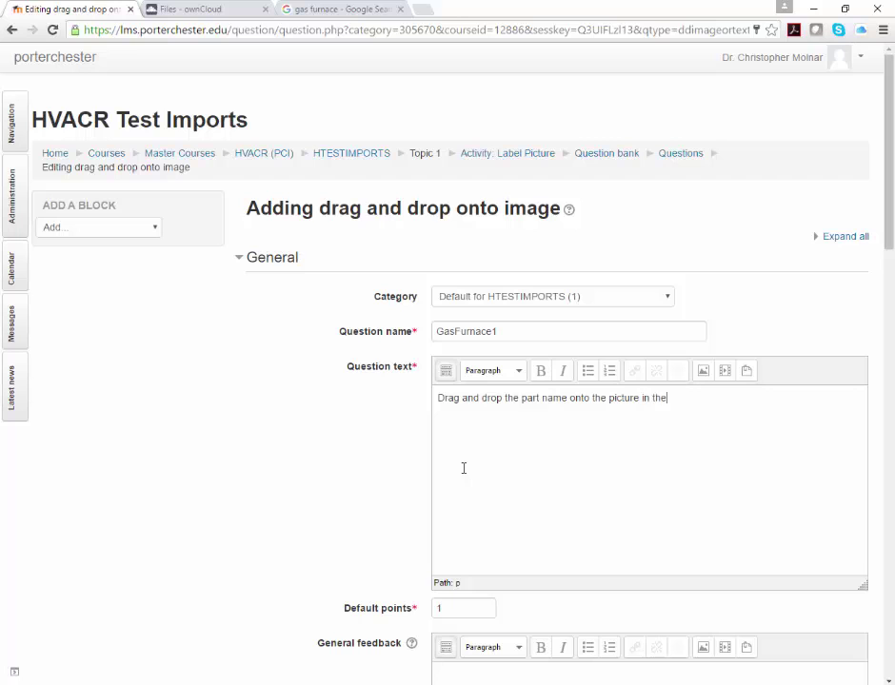
type(" correct spot.")
- Upload gas_furnace.jpg from homes > Downloads as the question's background image
scroll(389, 489, "down", 4)
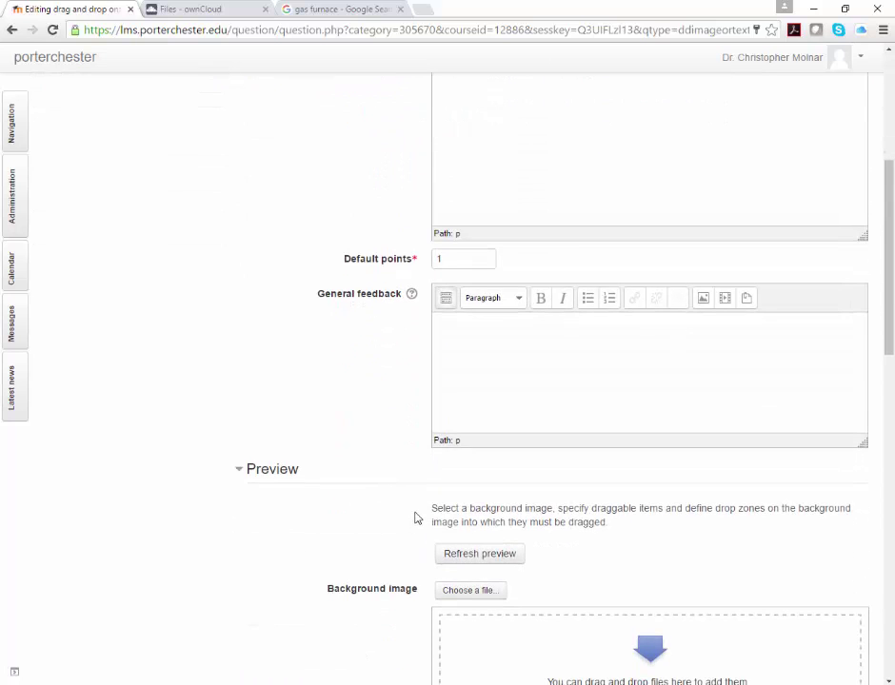
scroll(409, 539, "down", 1)
scroll(408, 540, "down", 1)
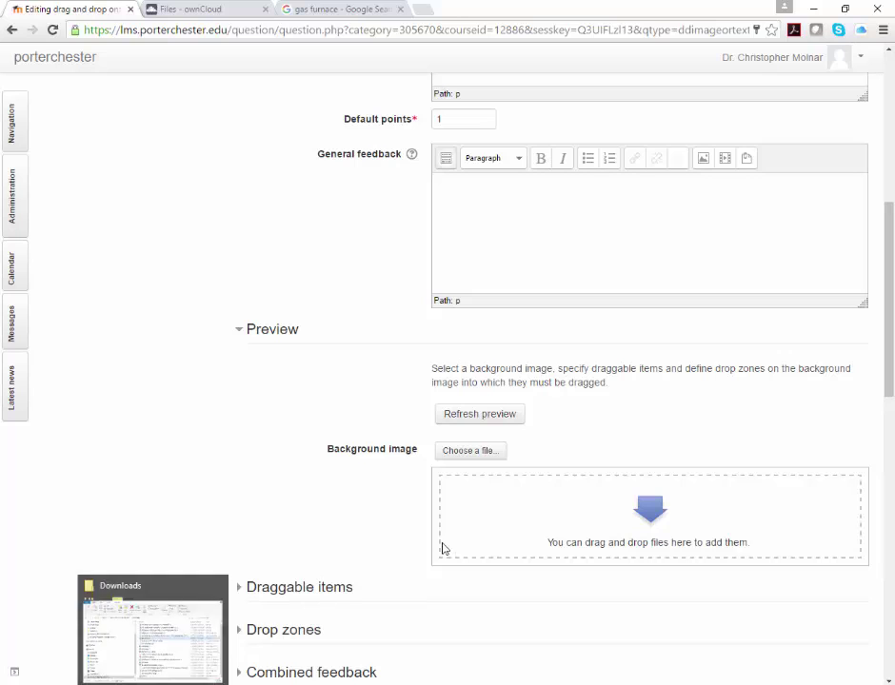
left_click(471, 452)
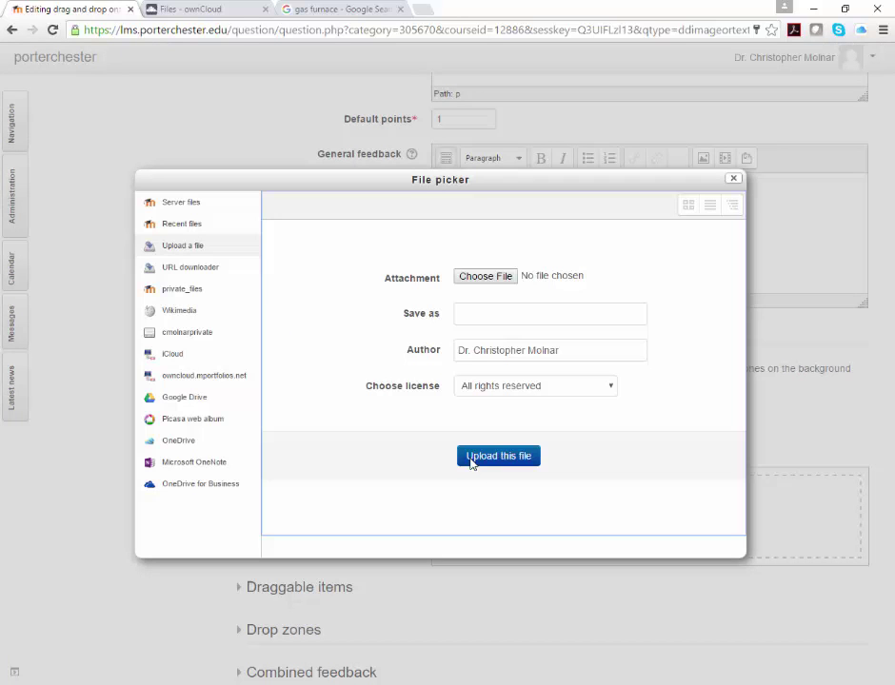
left_click(472, 281)
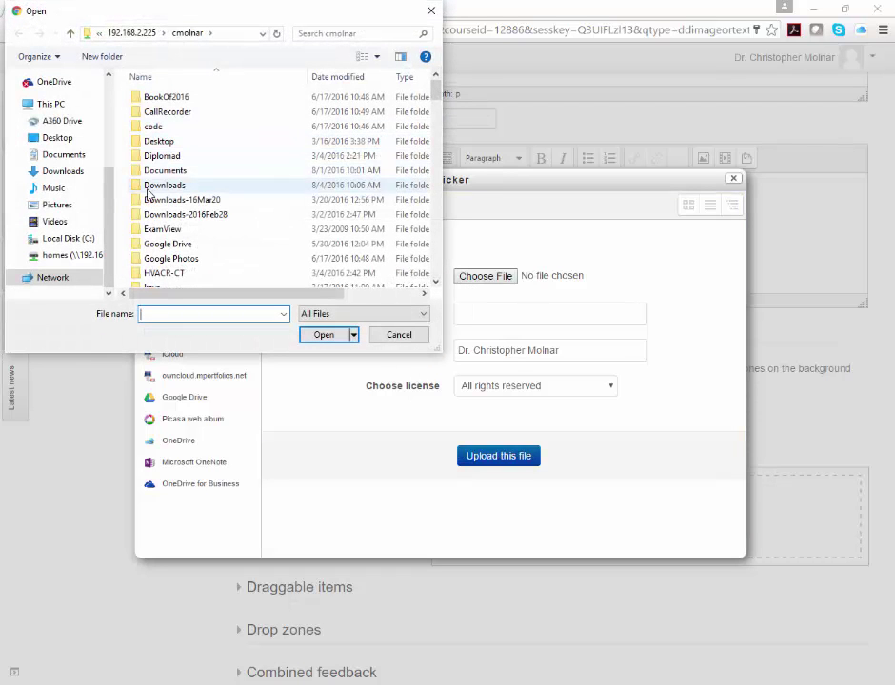
left_click(82, 256)
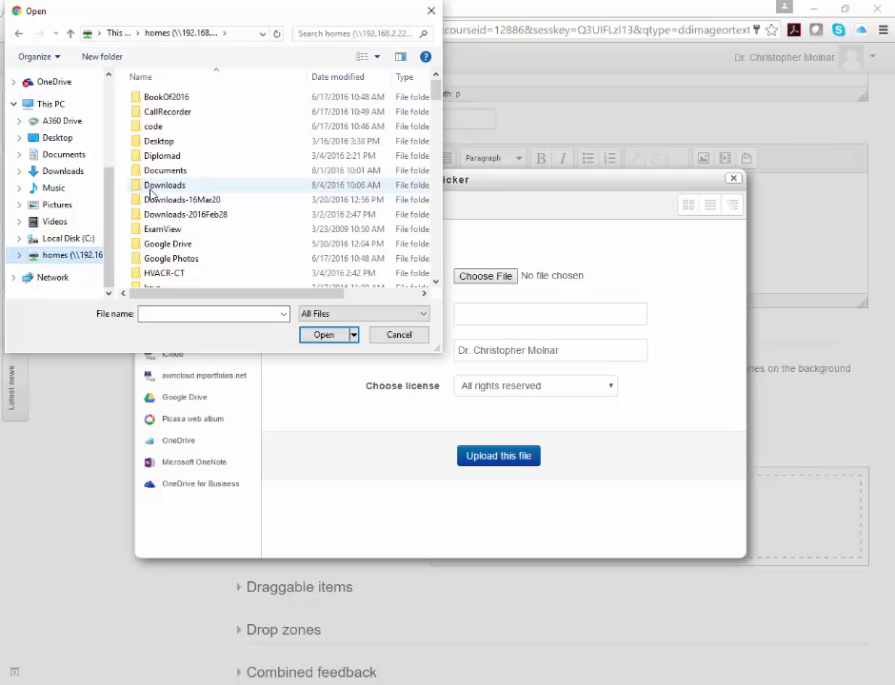
double_click(152, 184)
scroll(195, 197, "down", 1)
scroll(195, 197, "up", 1)
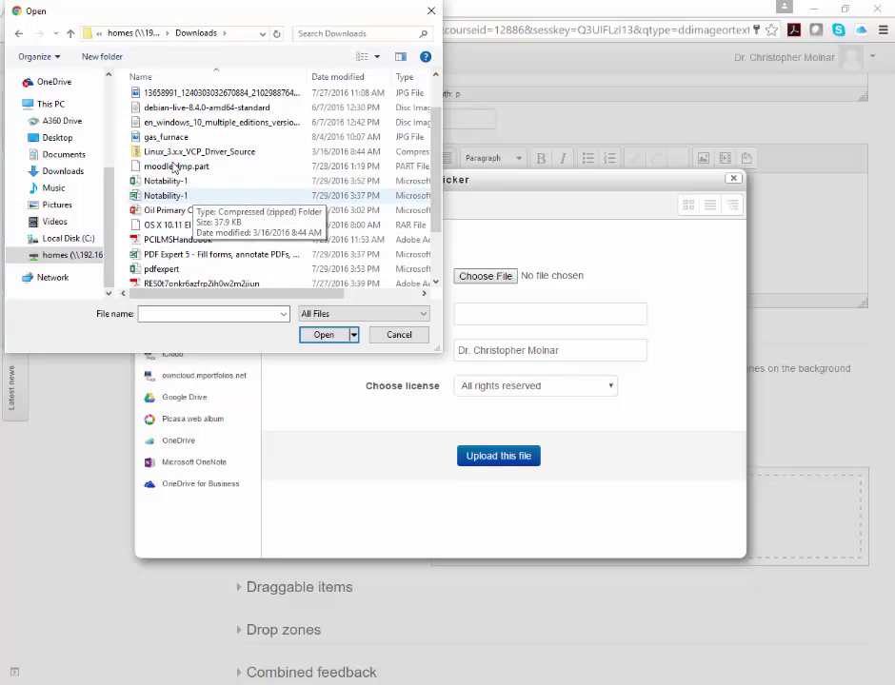
left_click(171, 138)
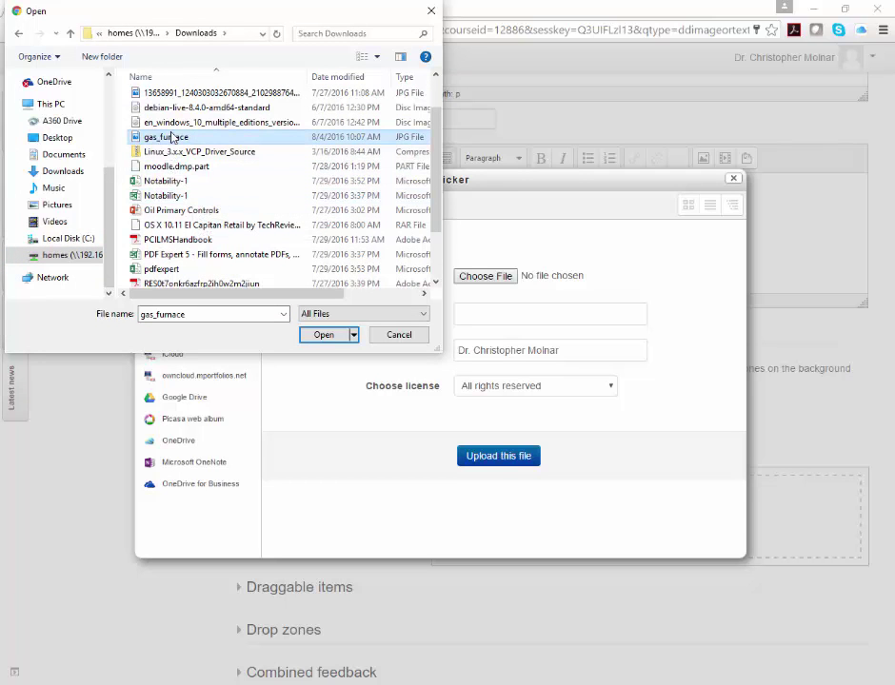
left_click(320, 338)
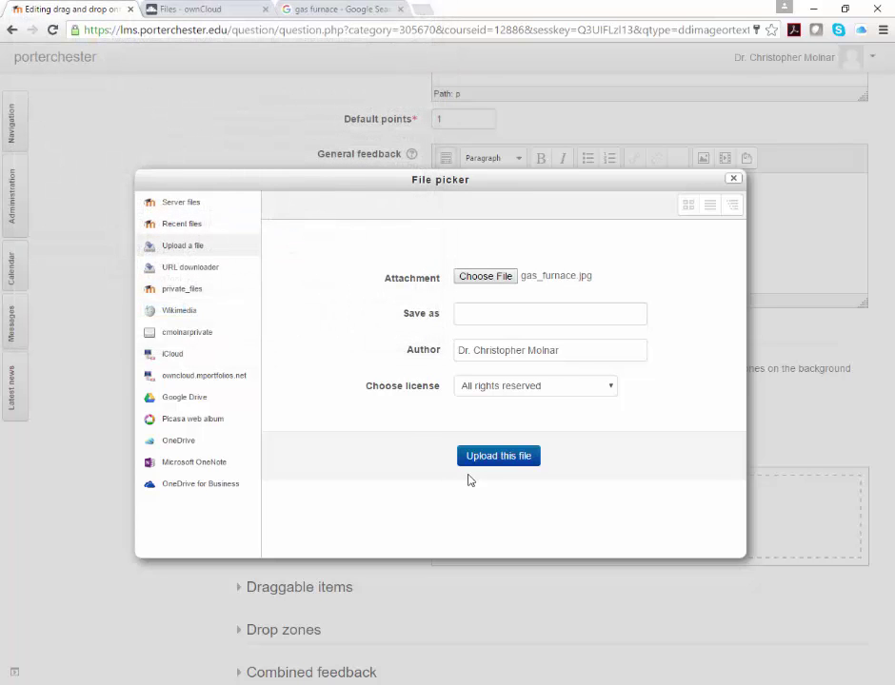
left_click(480, 459)
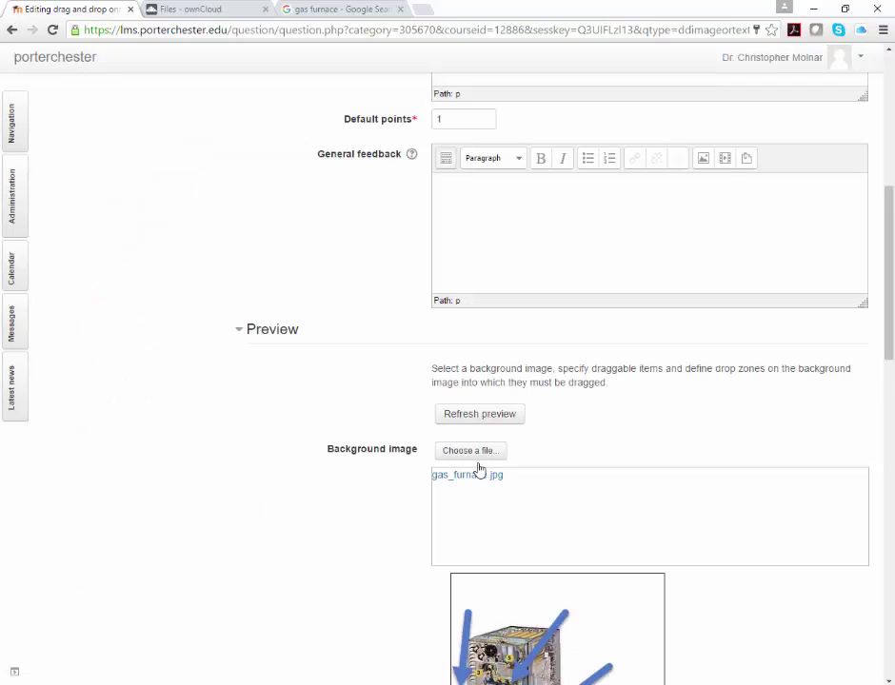
- Check the furnace image preview, then save GasFurnace1 and continue editing
scroll(674, 635, "down", 1)
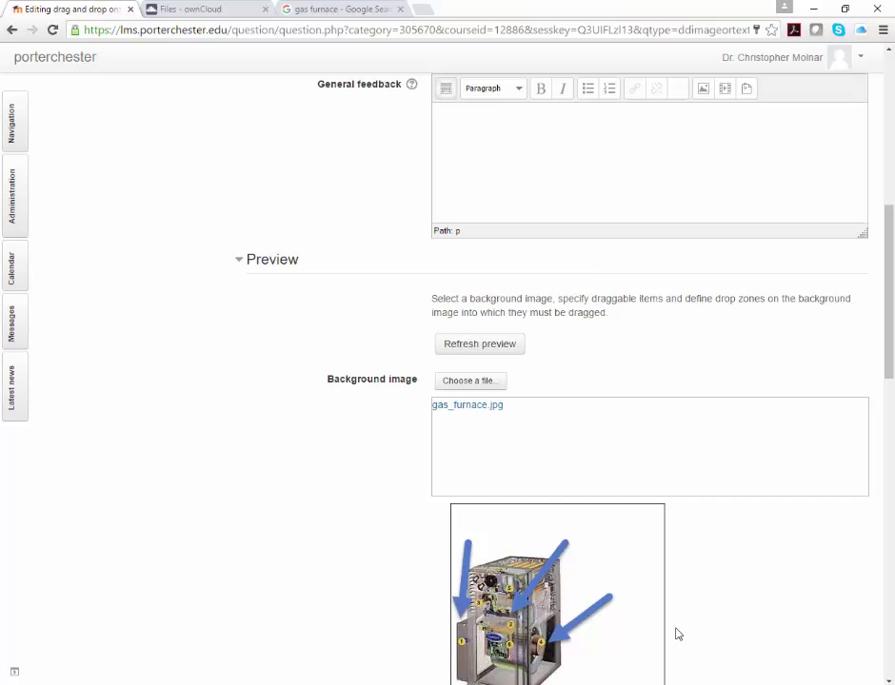
scroll(677, 634, "down", 1)
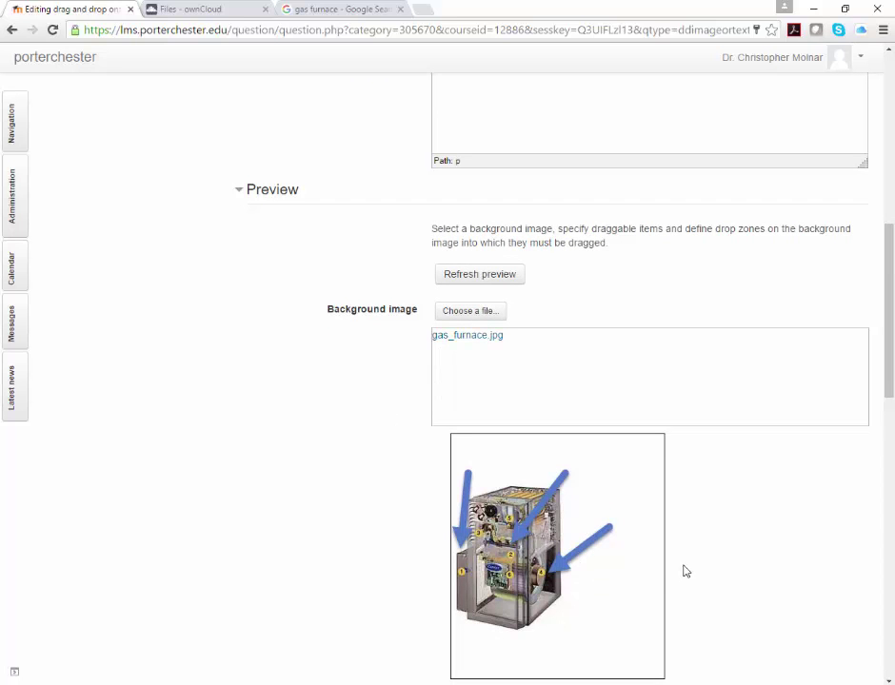
scroll(685, 571, "down", 1)
scroll(687, 571, "down", 1)
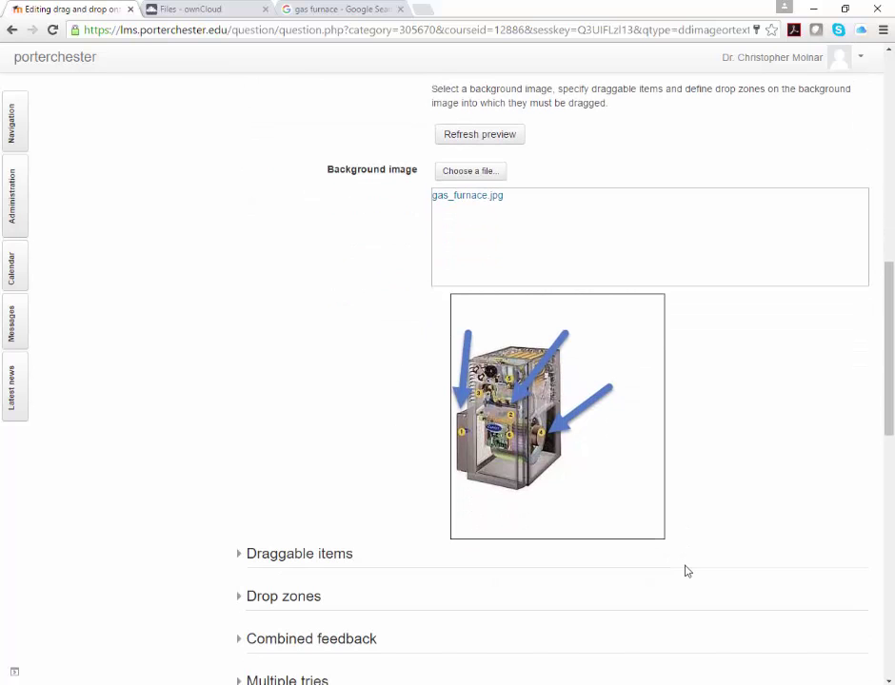
scroll(687, 570, "down", 4)
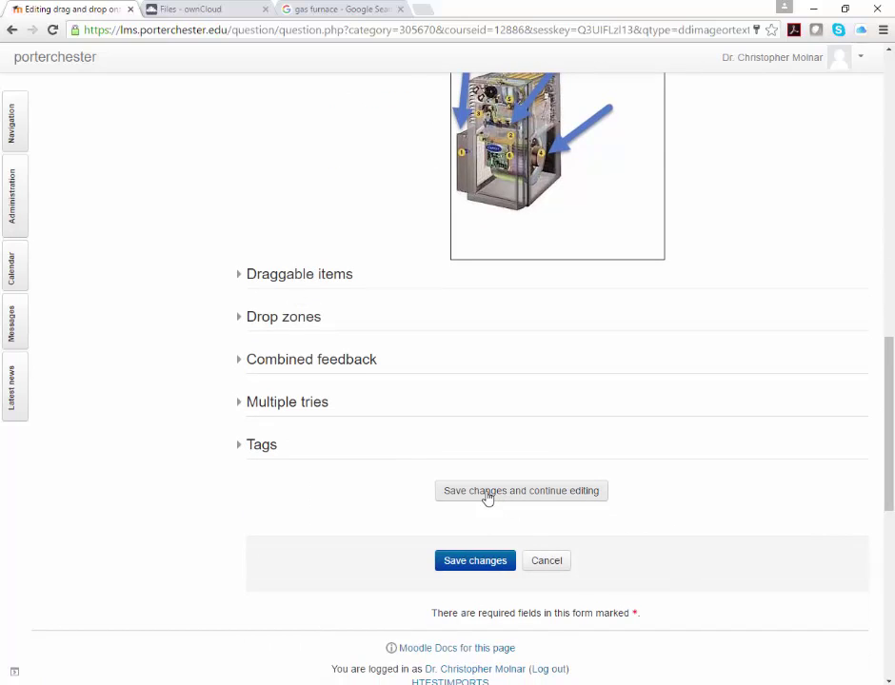
left_click(487, 497)
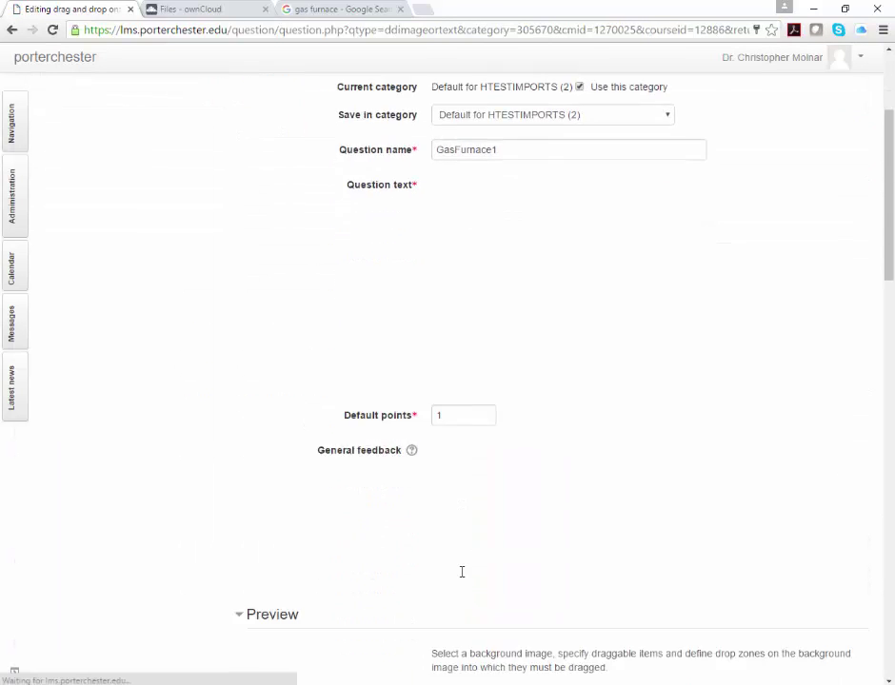
- Expand Draggable items and set items 1 and 2 to Draggable text
scroll(353, 521, "down", 4)
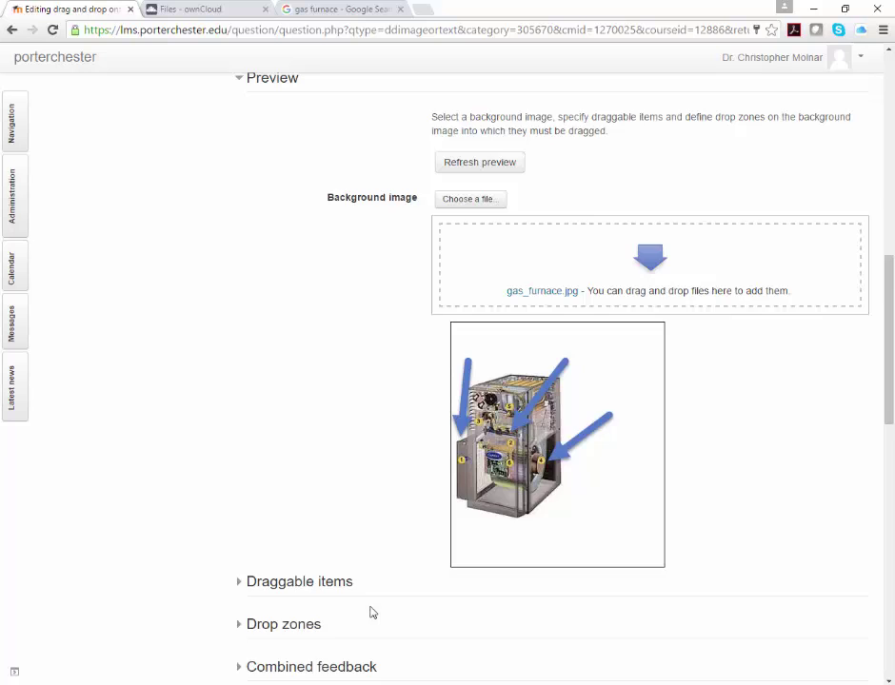
scroll(390, 613, "down", 4)
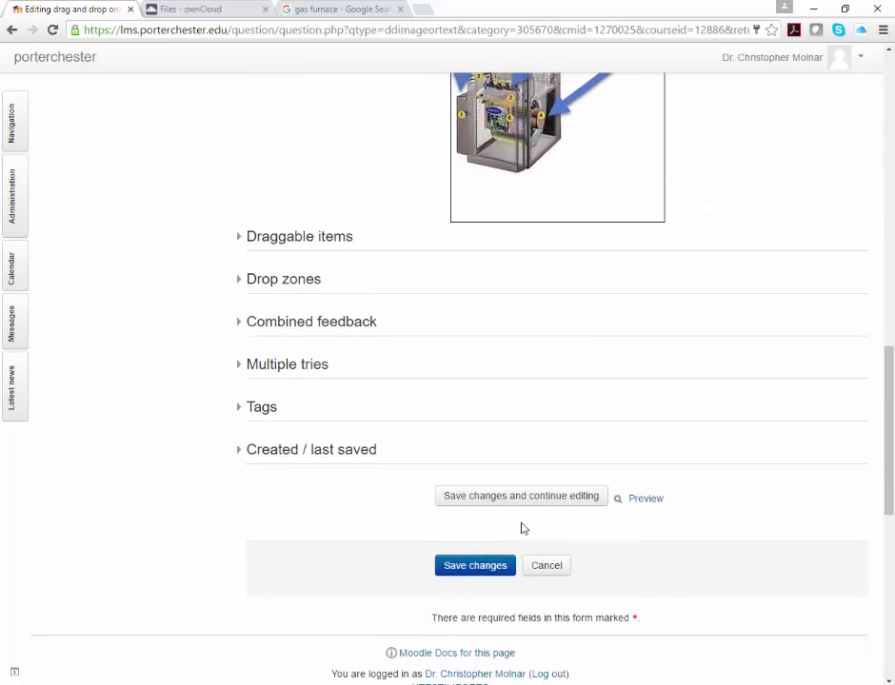
scroll(521, 528, "up", 2)
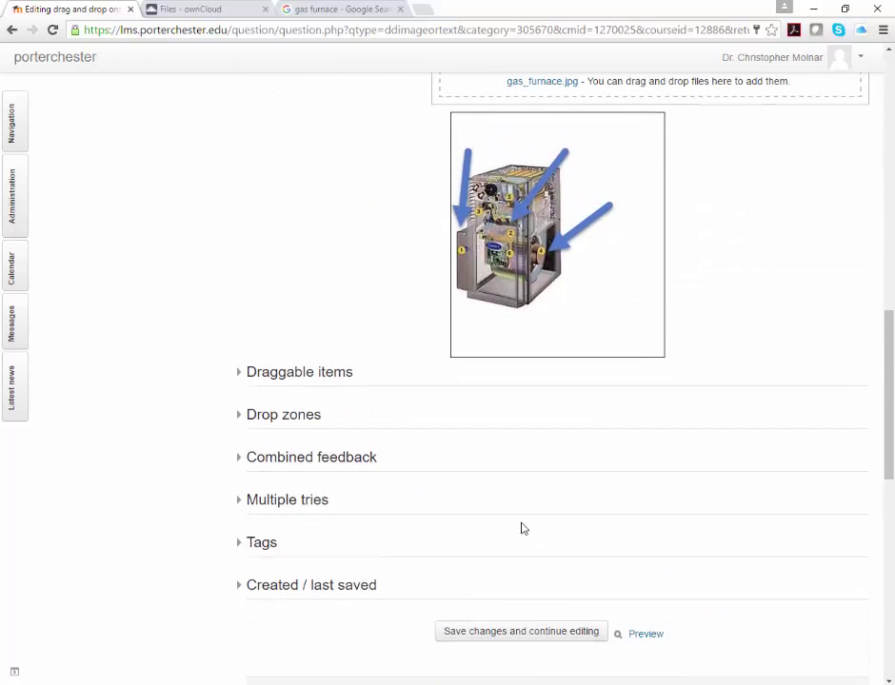
left_click(237, 374)
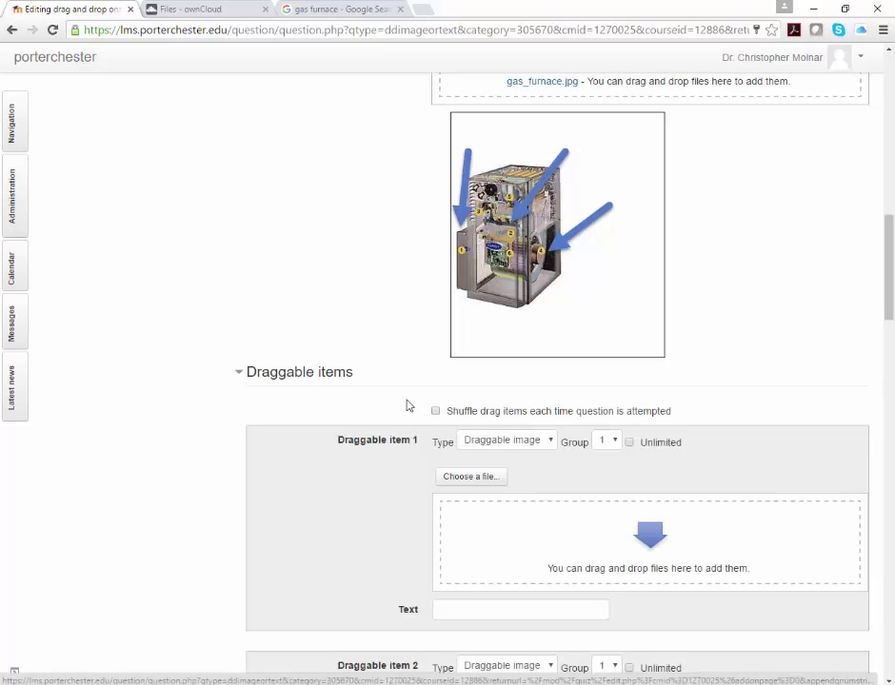
left_click(518, 447)
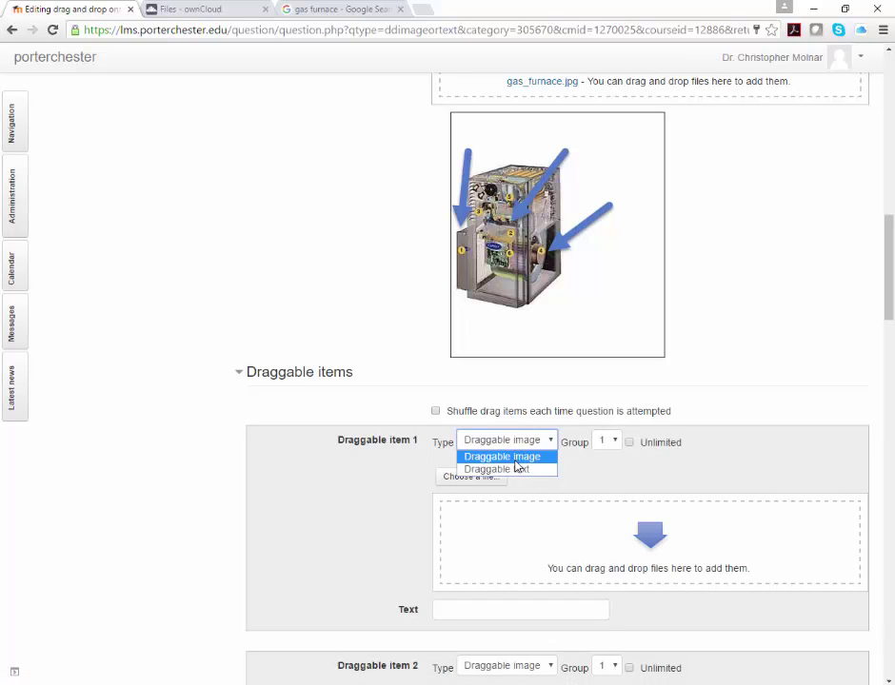
left_click(517, 470)
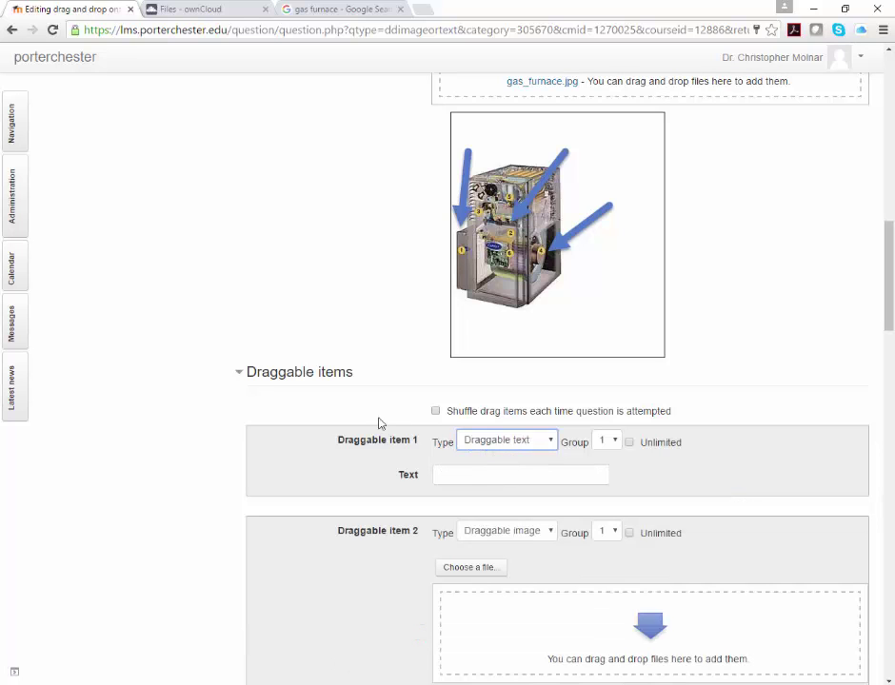
scroll(479, 454, "down", 1)
left_click(482, 462)
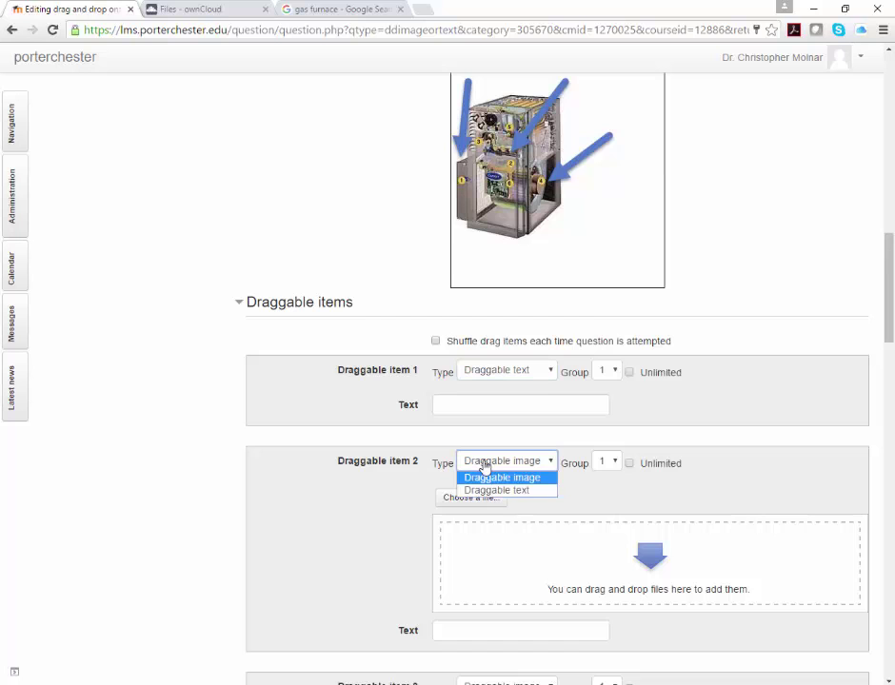
left_click(485, 489)
- Set draggable item 3 to Draggable text and return to the Draggable items section
scroll(469, 480, "down", 2)
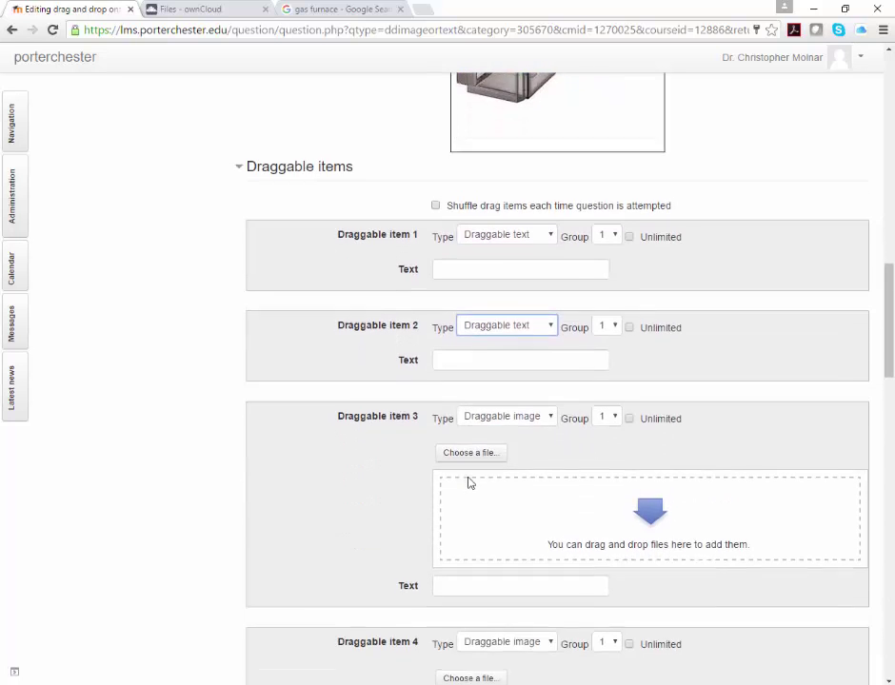
left_click(491, 413)
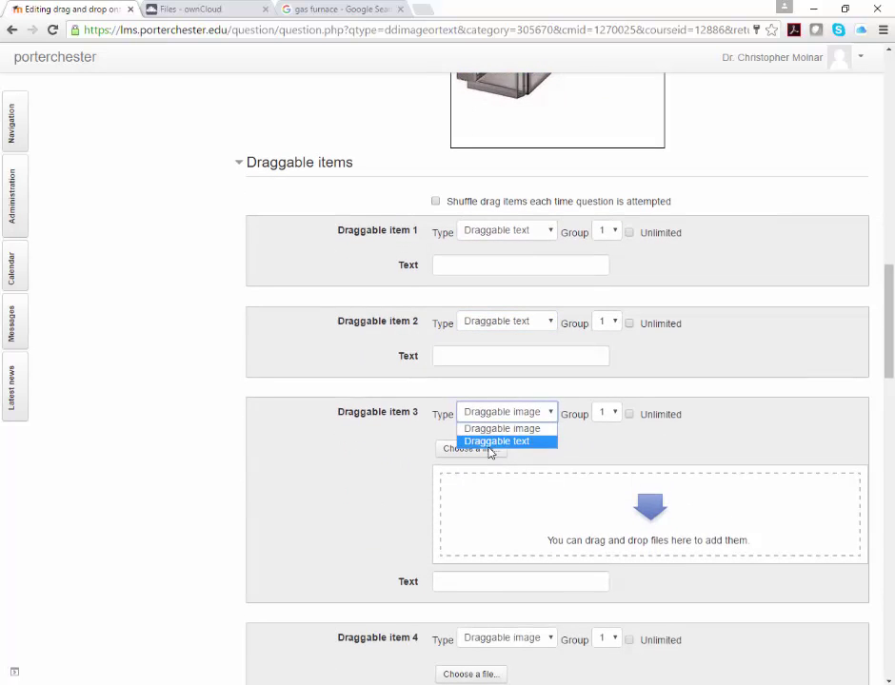
left_click(491, 441)
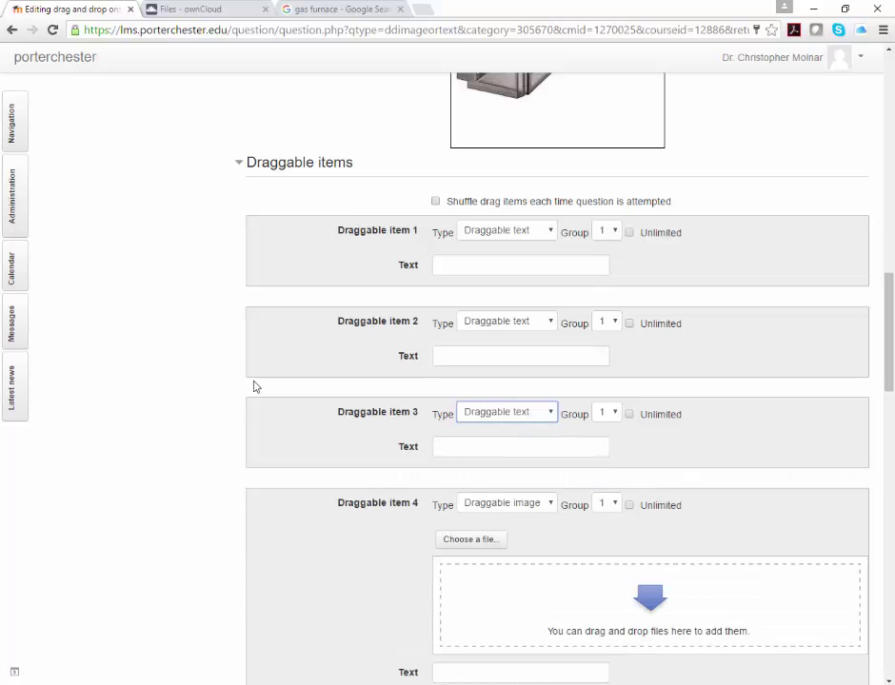
scroll(286, 381, "up", 2)
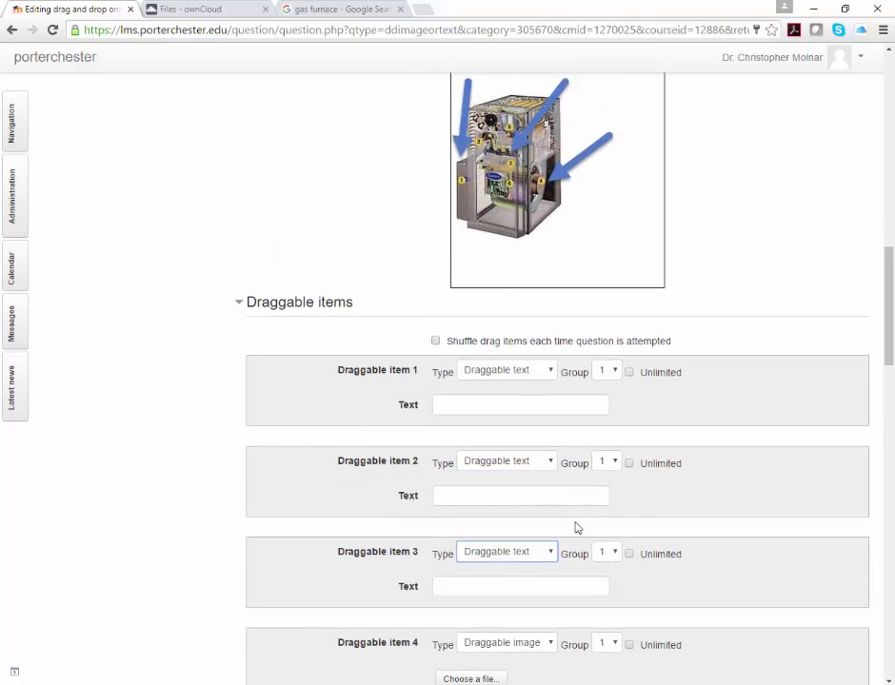
scroll(640, 542, "down", 3)
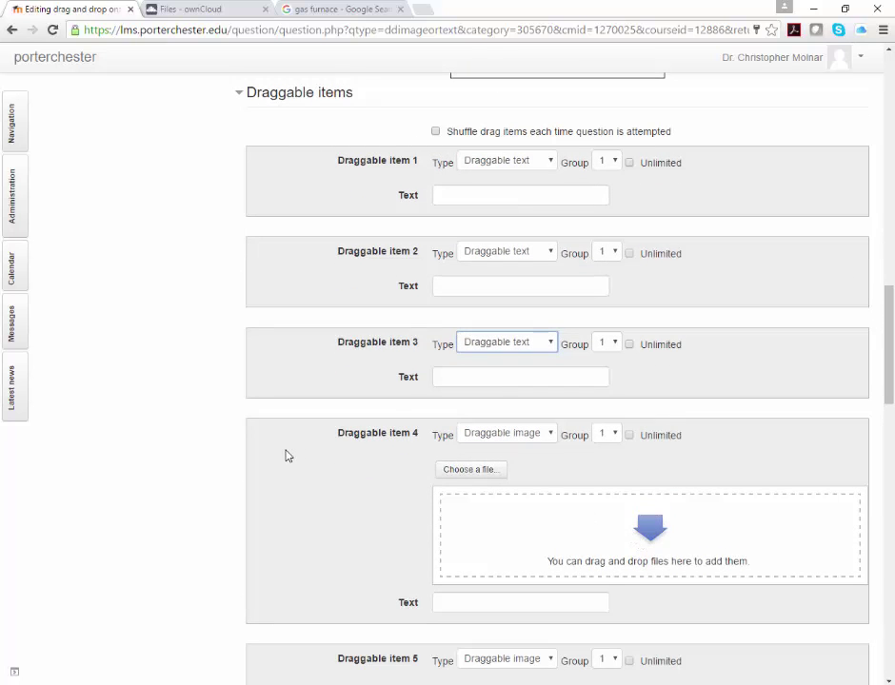
scroll(394, 395, "down", 1)
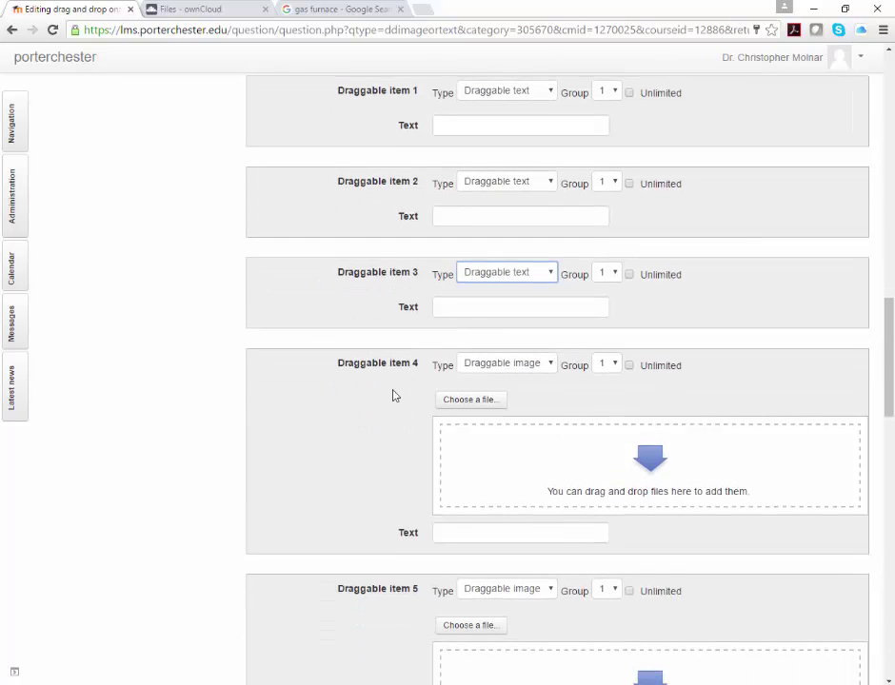
scroll(391, 393, "up", 3)
scroll(391, 393, "down", 5)
scroll(394, 395, "down", 4)
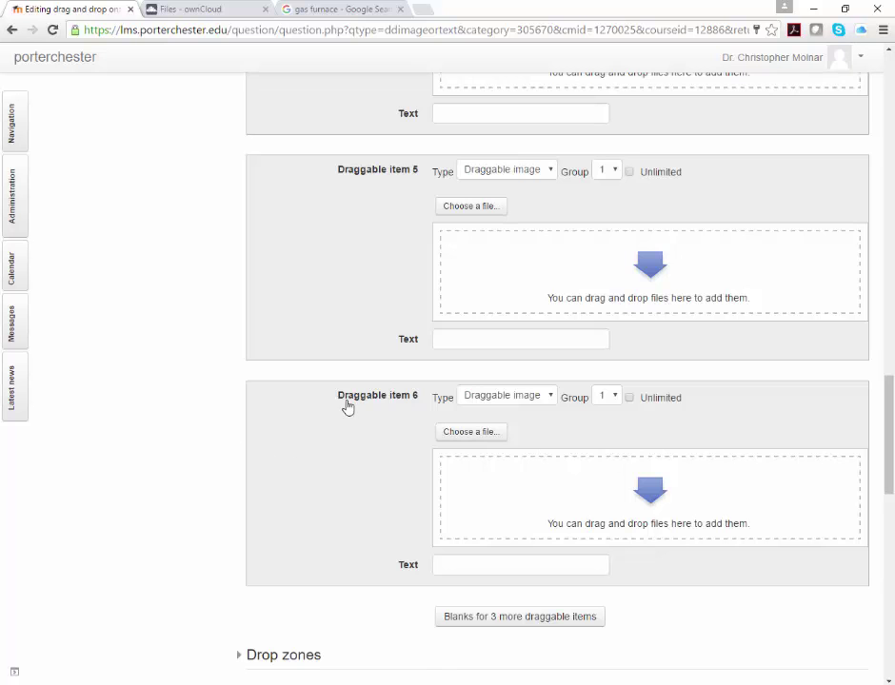
scroll(404, 602, "up", 5)
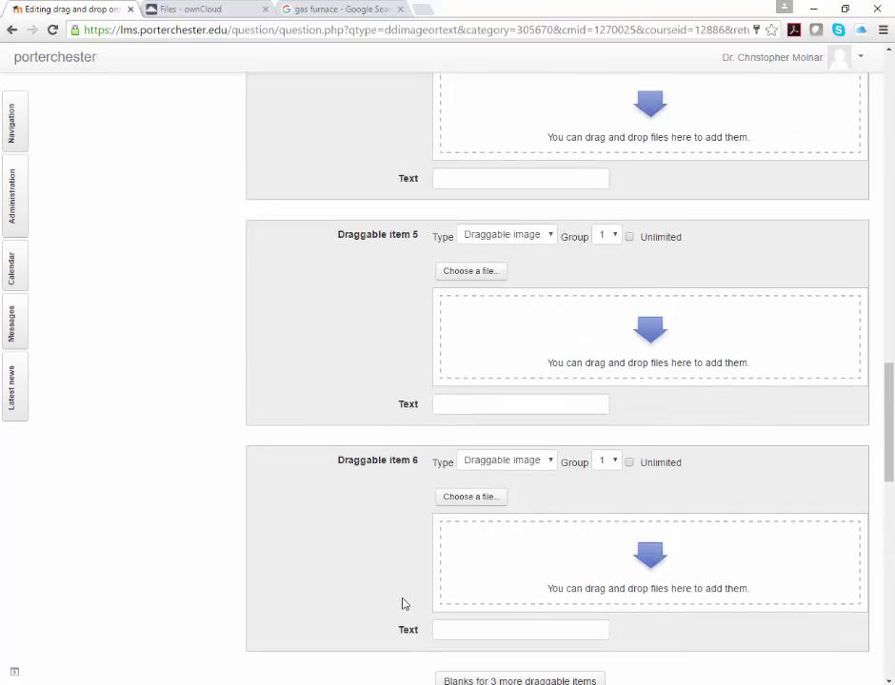
scroll(401, 603, "up", 3)
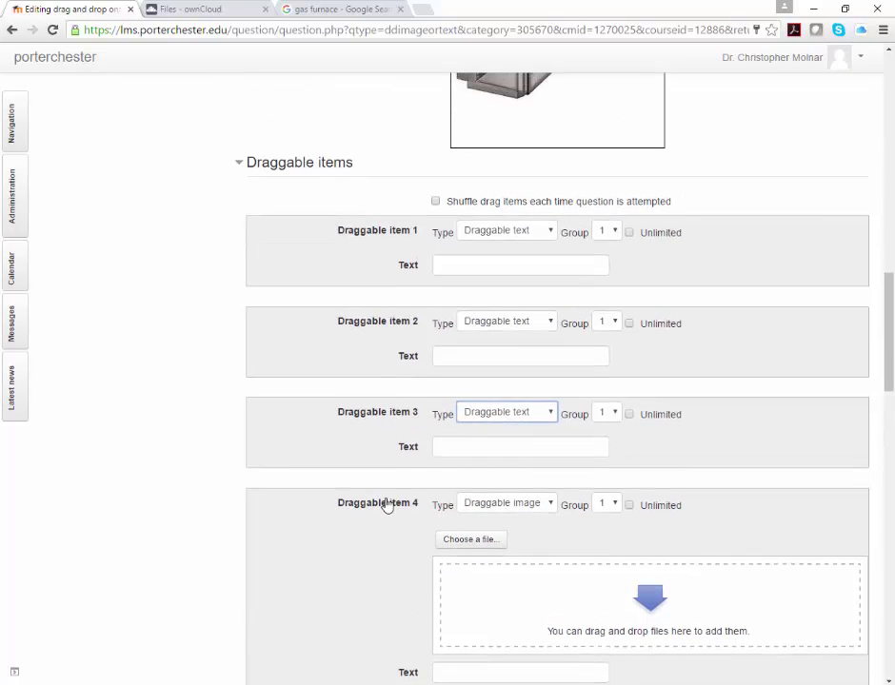
scroll(386, 506, "up", 3)
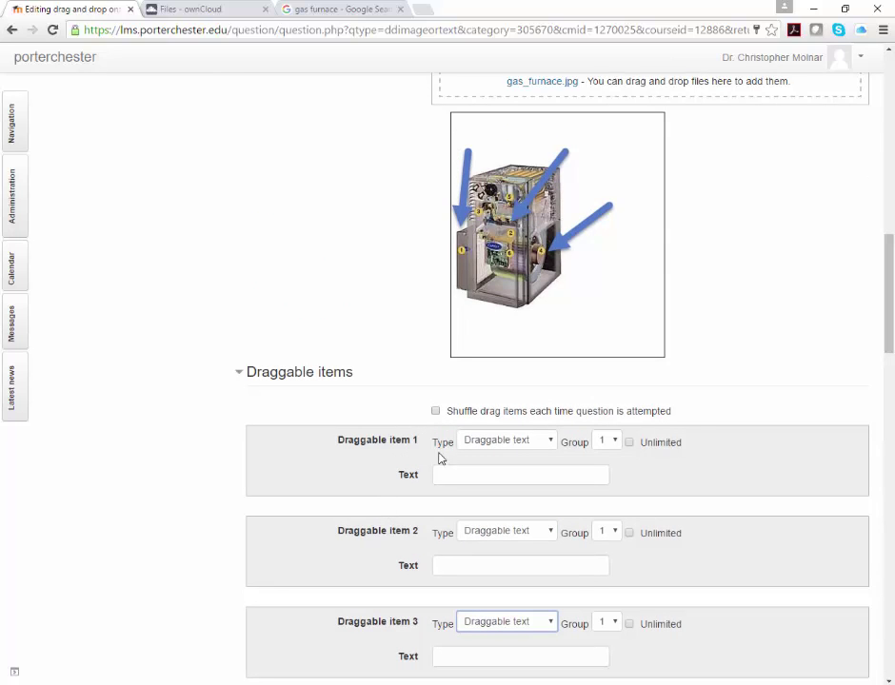
- Label draggable items 1–3 Air Filter, Burner Manifold and Blower Motor
left_click(442, 473)
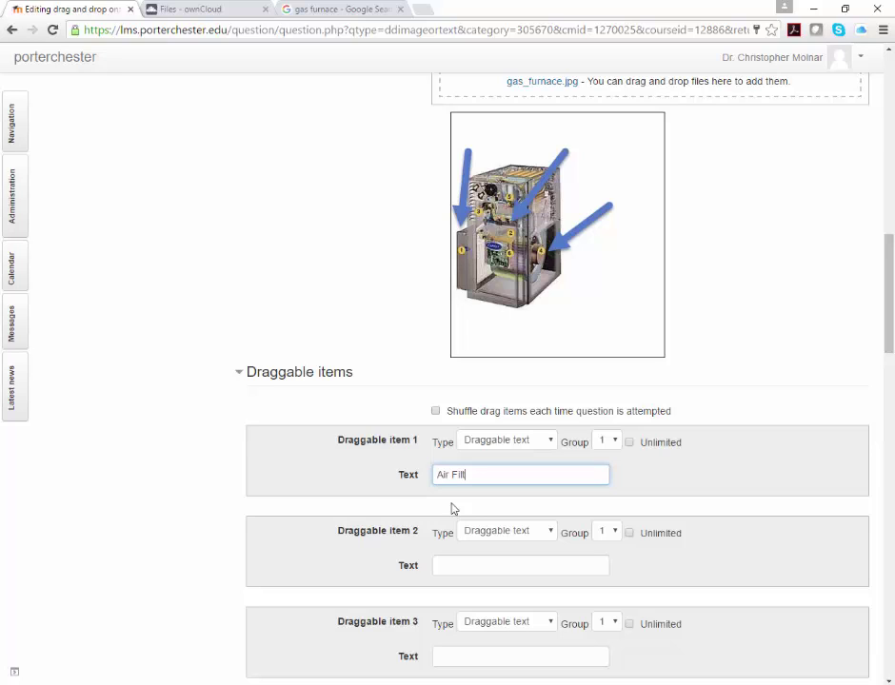
type("ter")
key("Tab")
key("Tab")
key("Tab")
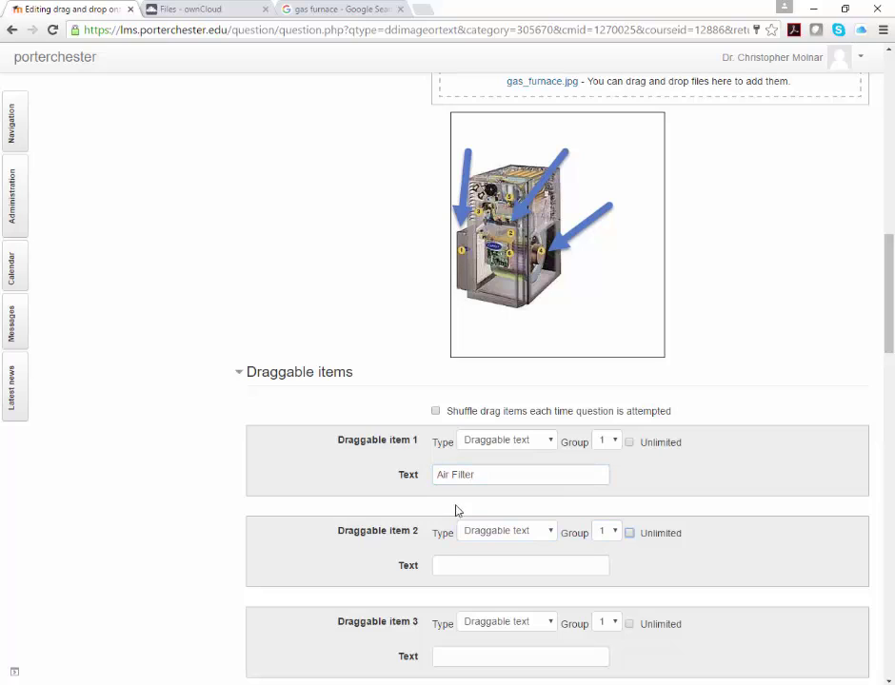
left_click(511, 563)
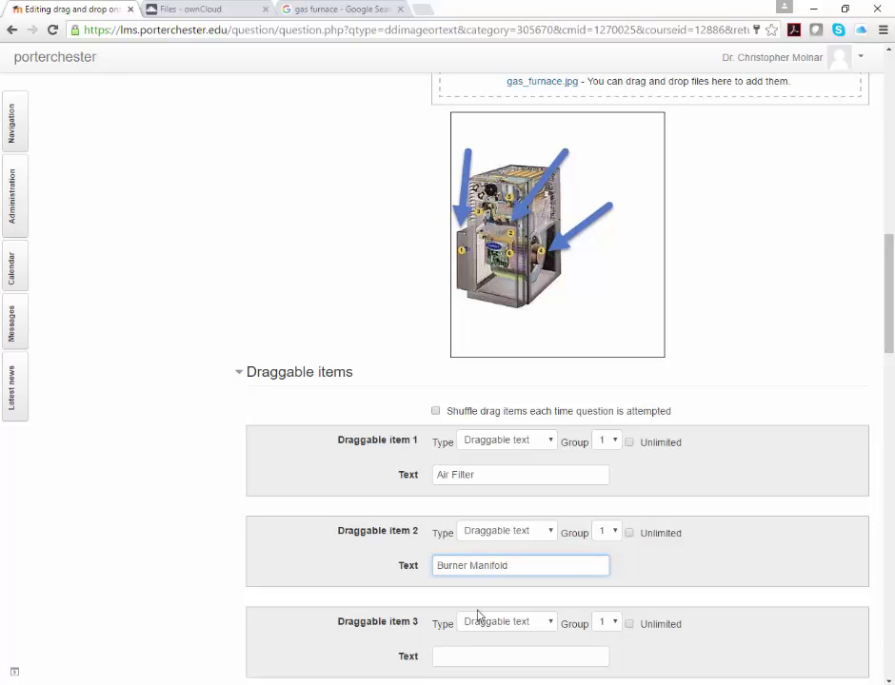
left_click(450, 656)
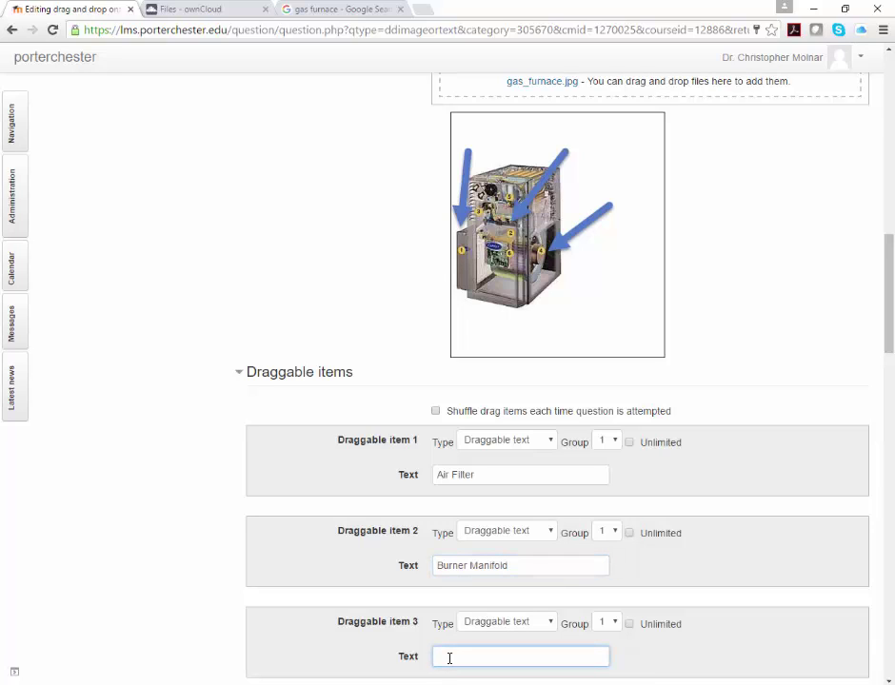
type("Blower Motor")
left_click(789, 473)
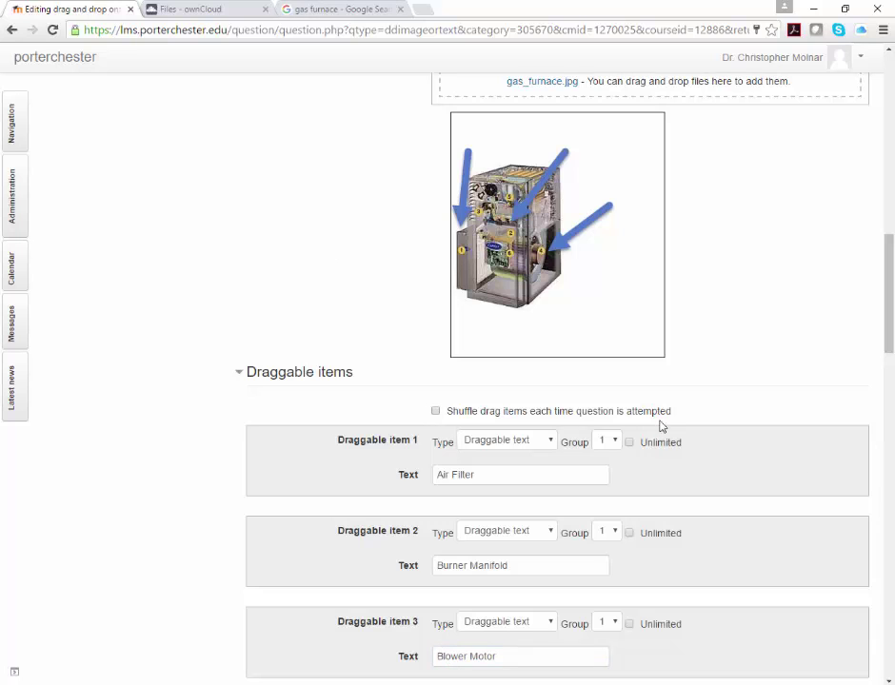
- Turn on Shuffle drag items and scroll down to the save buttons
left_click(436, 411)
scroll(611, 589, "down", 3)
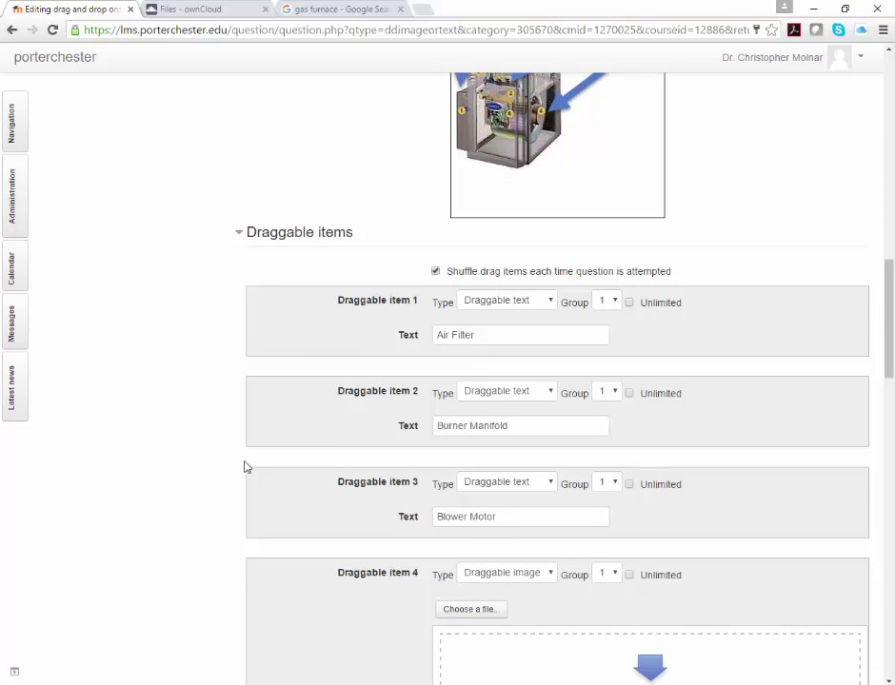
scroll(343, 549, "down", 6)
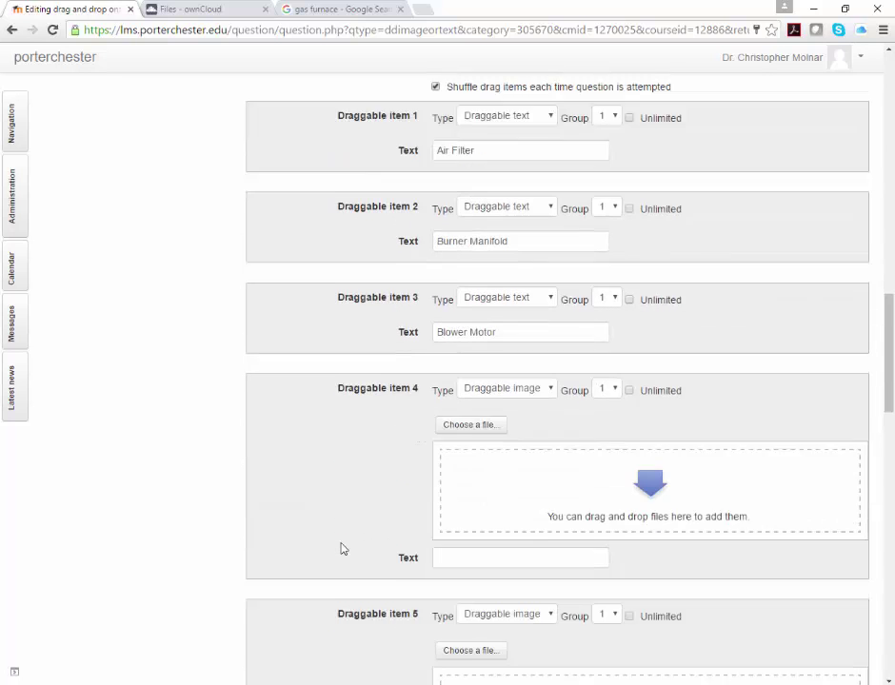
scroll(341, 549, "down", 12)
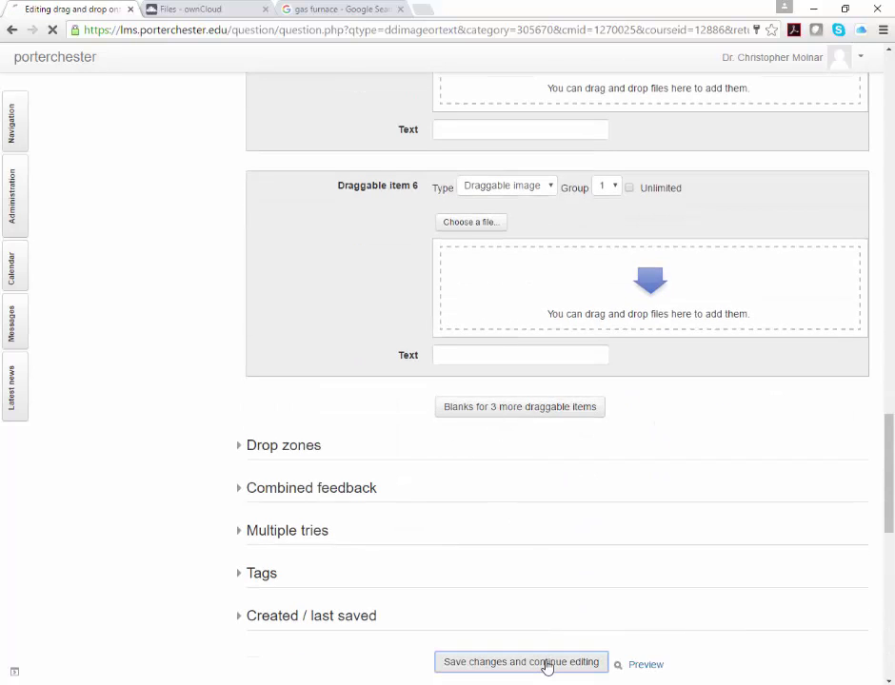
- Save GasFurnace1 and continue editing, scrolling down to the furnace background image
left_click(547, 662)
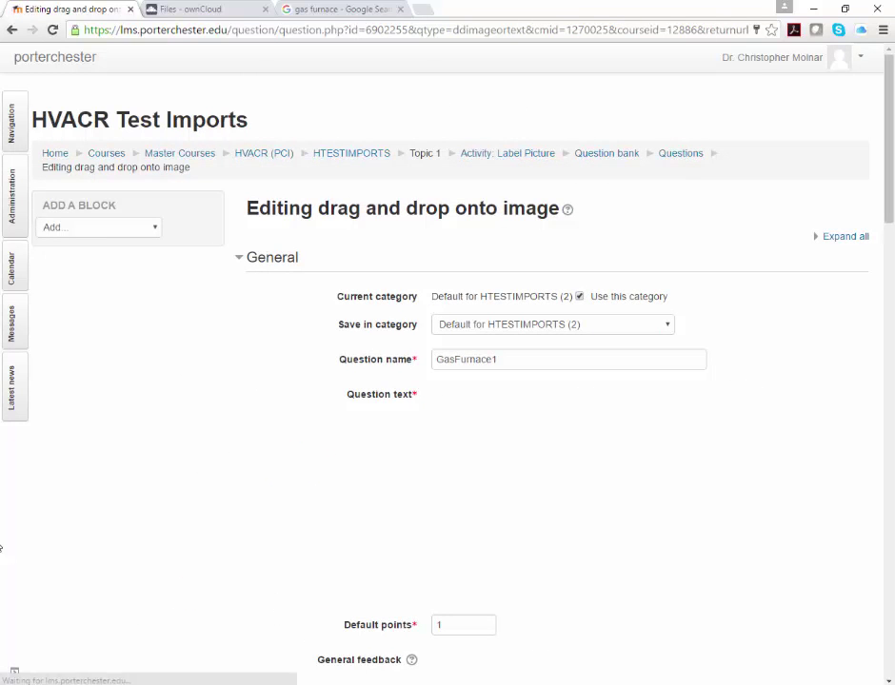
scroll(261, 407, "down", 4)
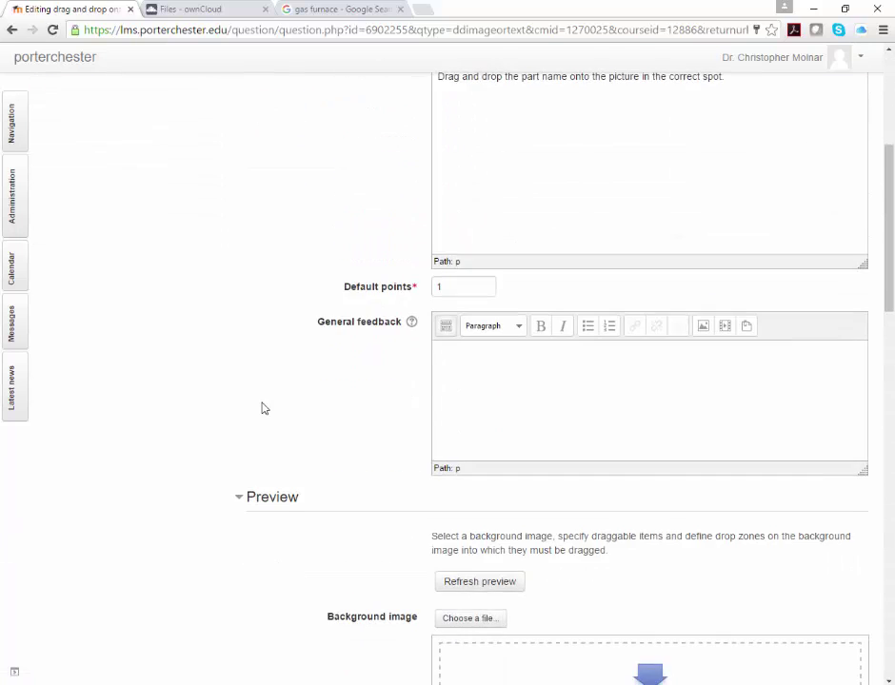
scroll(264, 407, "down", 6)
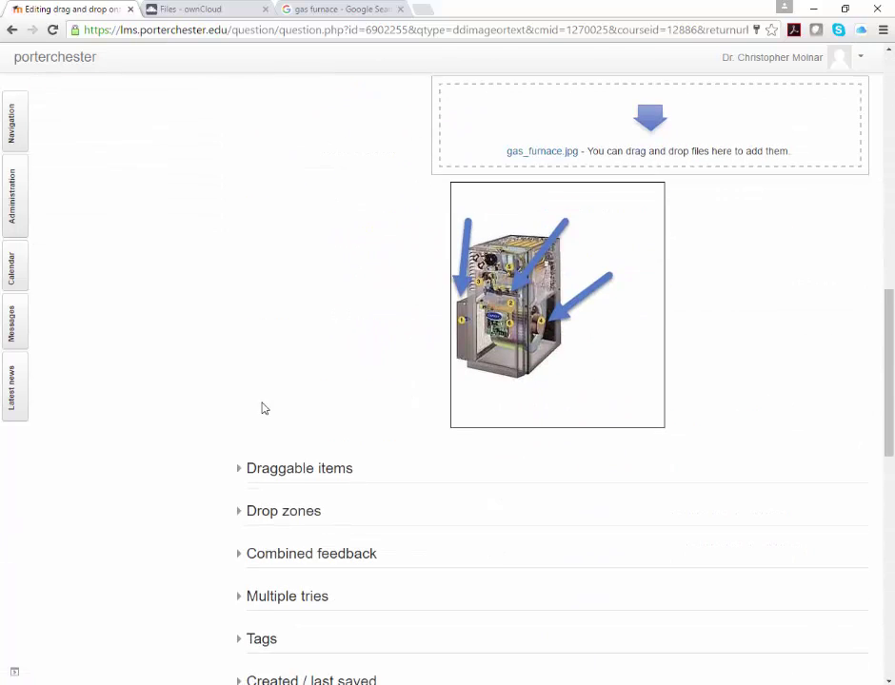
- Assign Air Filter, Burner Manifold and Blower Motor to drop zones 1, 2 and 3
left_click(242, 515)
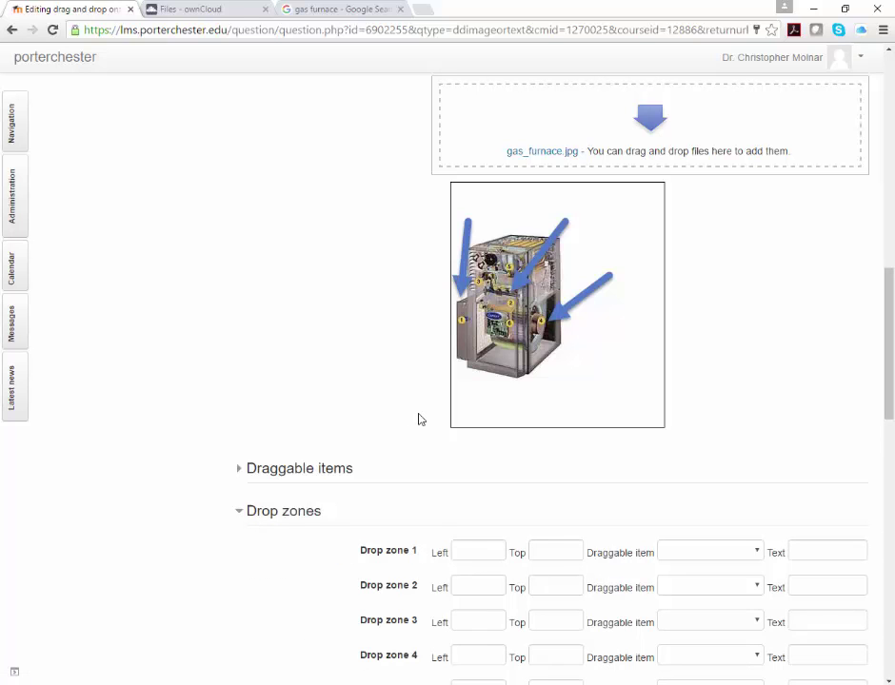
scroll(419, 418, "down", 2)
scroll(419, 419, "up", 1)
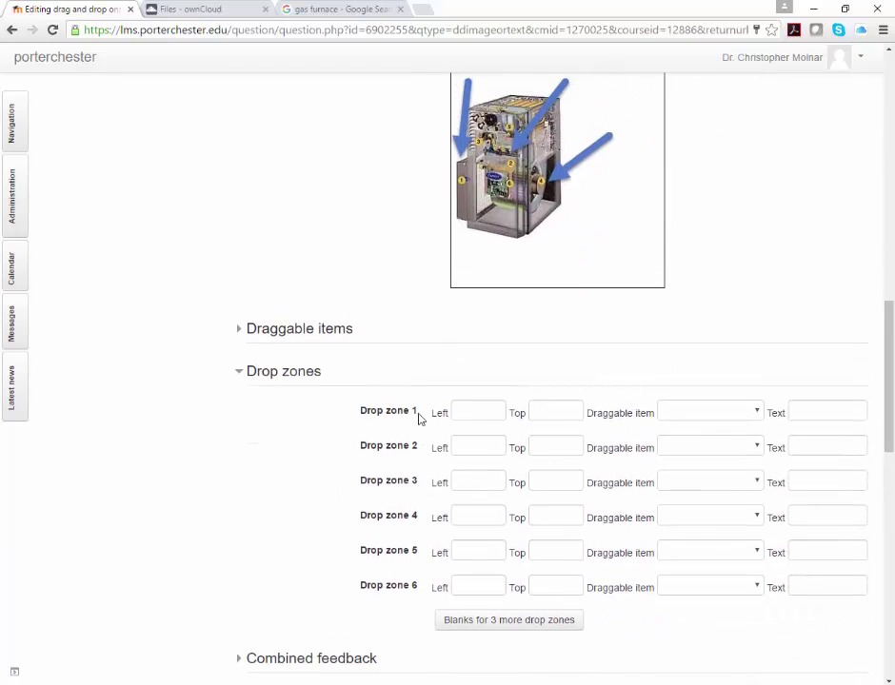
left_click(757, 419)
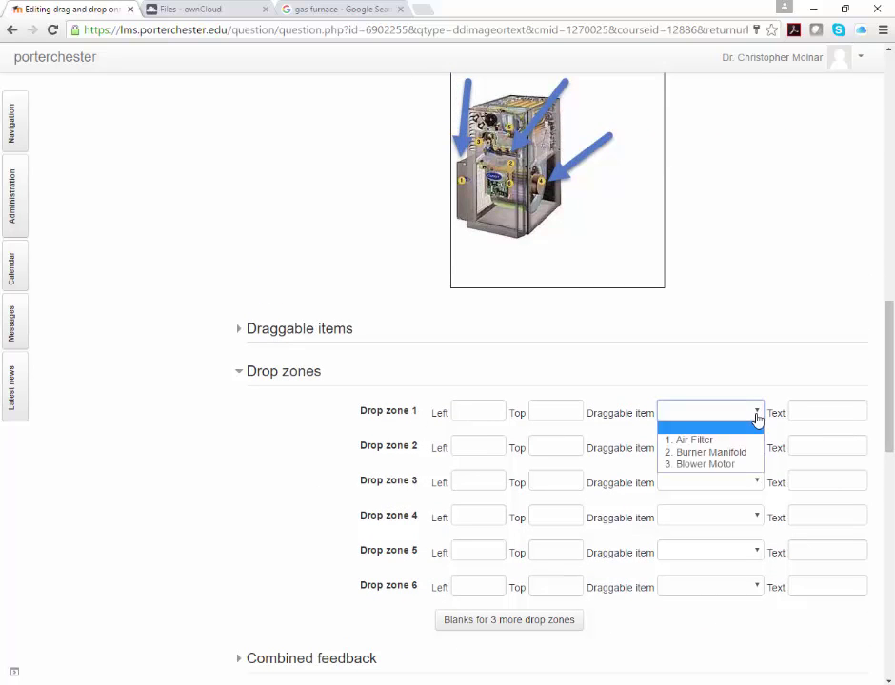
left_click(739, 439)
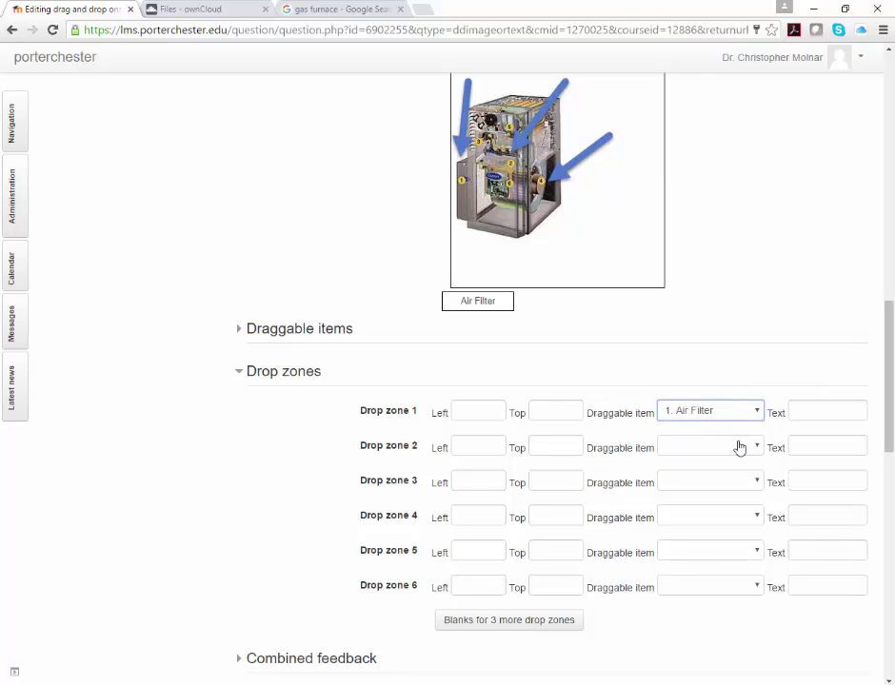
left_click(739, 447)
left_click(727, 488)
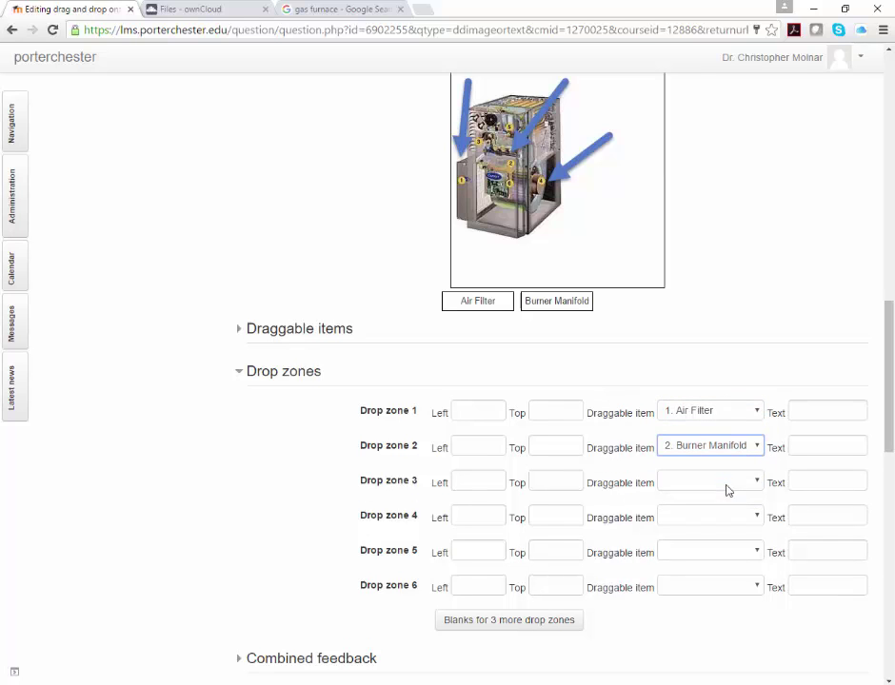
left_click(728, 482)
left_click(721, 534)
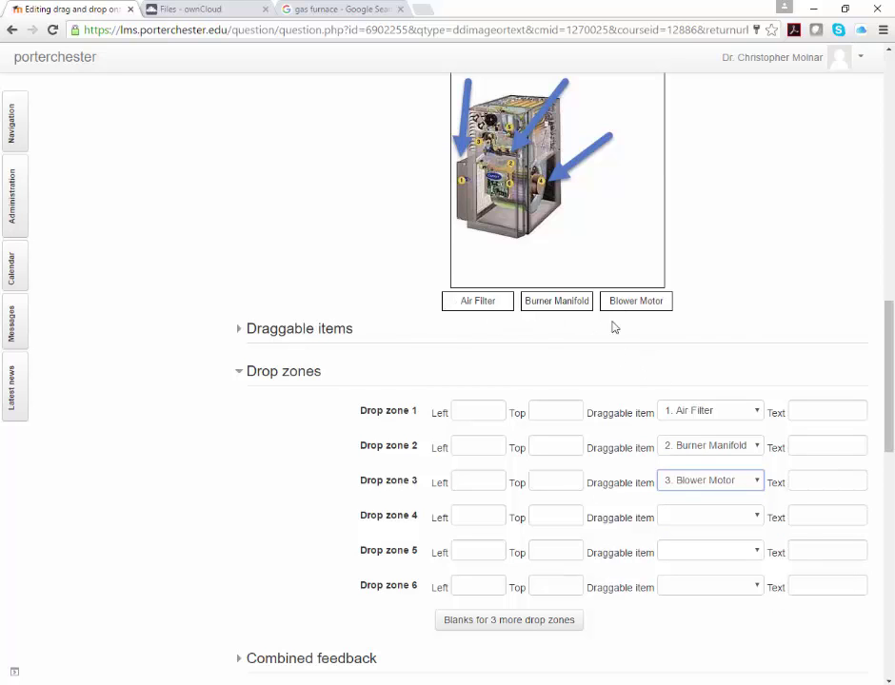
- Clear drop zone 3 and reassign Blower Motor to it
left_click(704, 483)
left_click(697, 487)
left_click(697, 487)
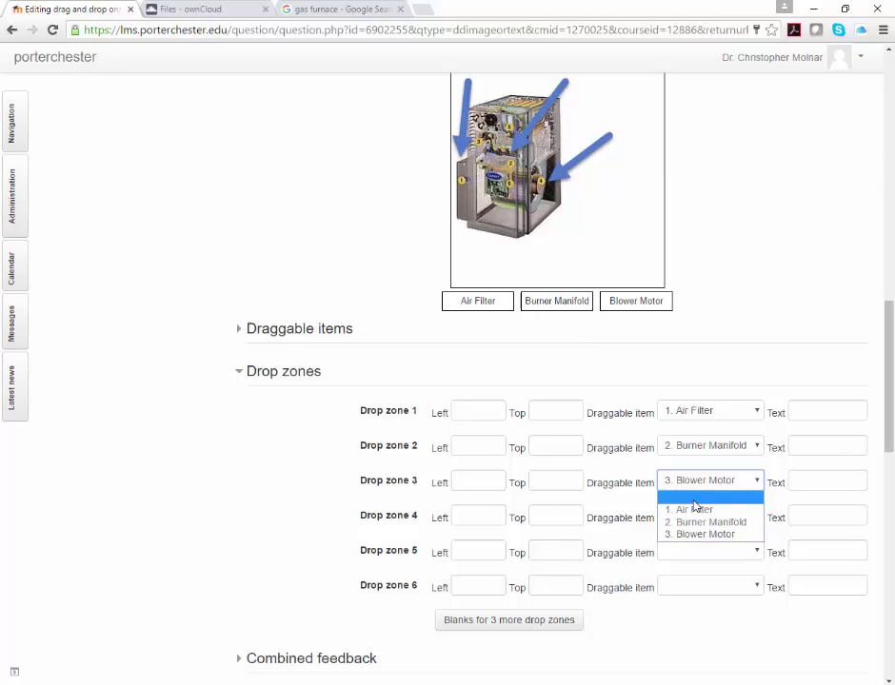
left_click(696, 497)
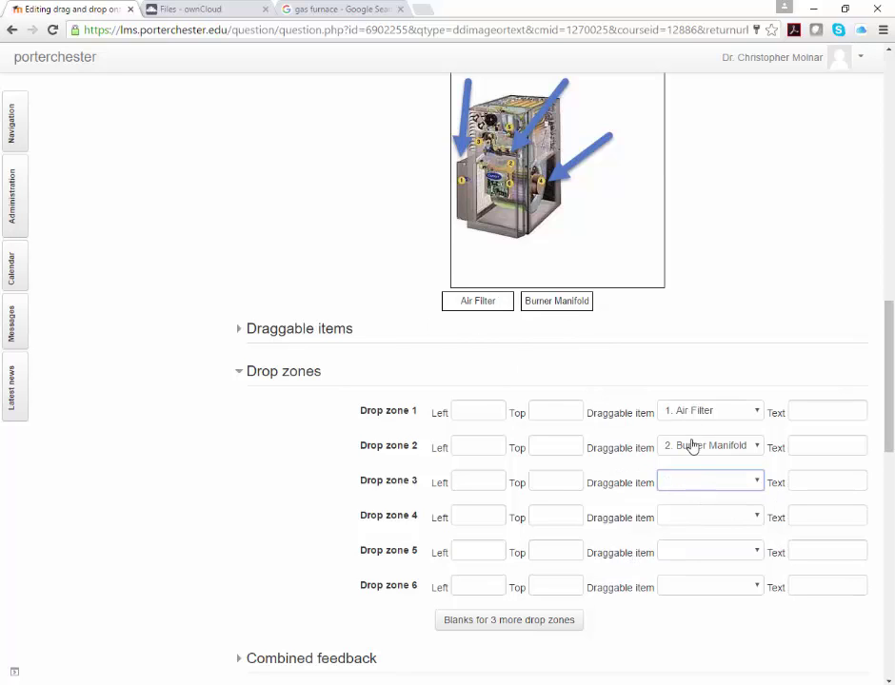
left_click(687, 482)
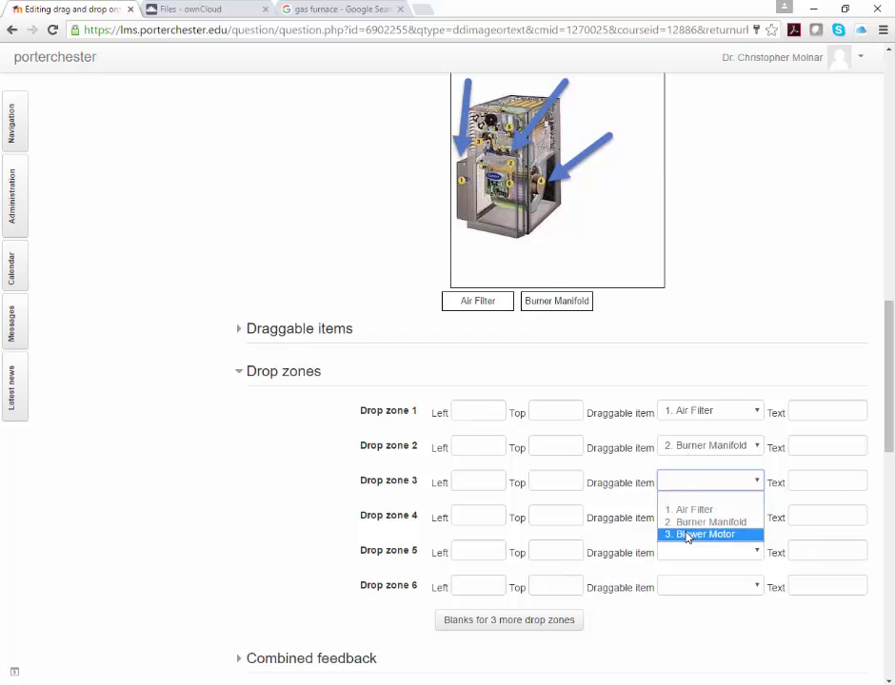
left_click(688, 535)
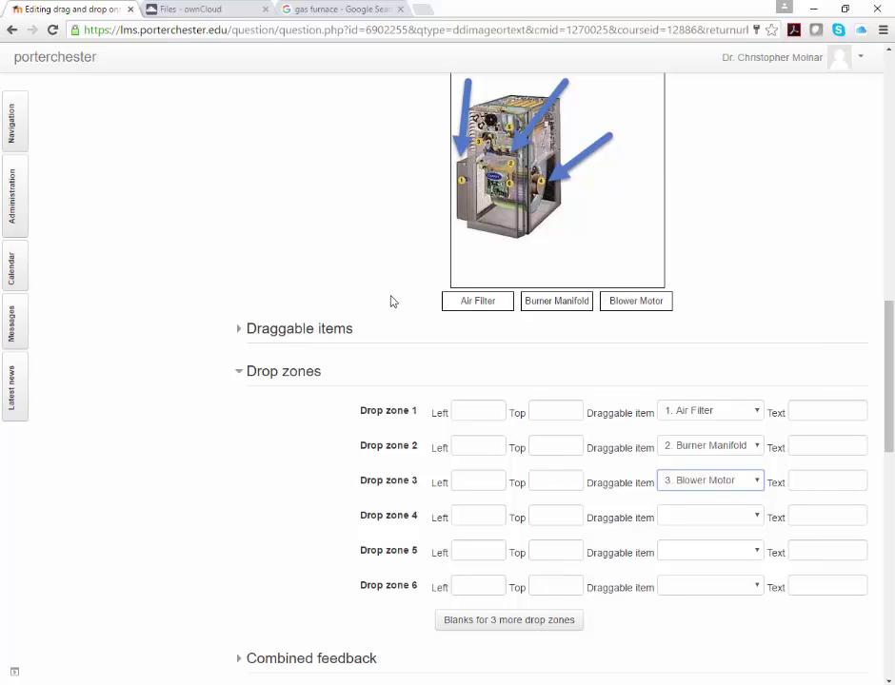
scroll(390, 301, "up", 2)
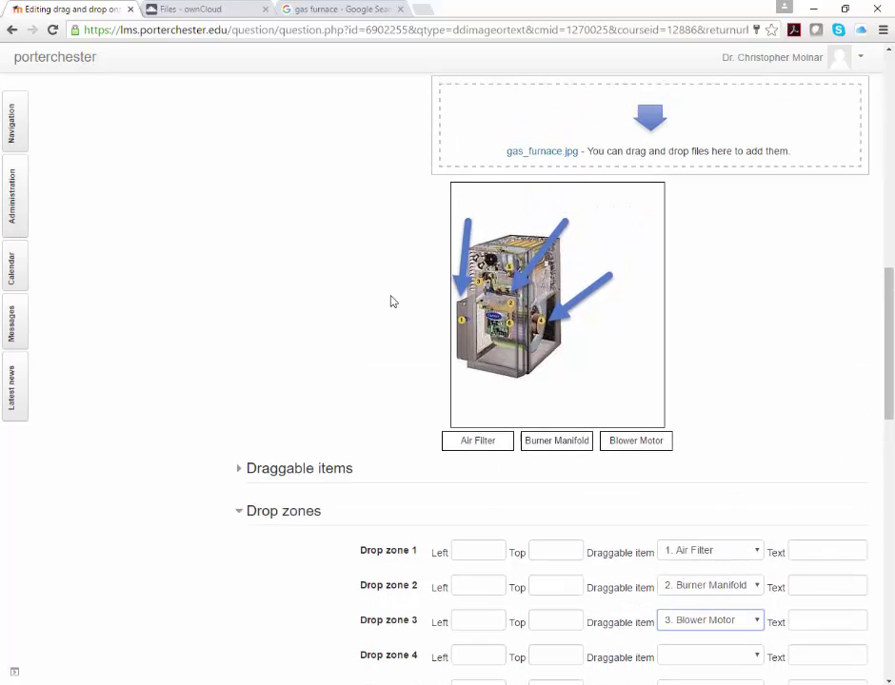
- Reposition the Air Filter label near the furnace image's top-left corner
left_click(463, 443)
left_click_drag(463, 440, 487, 211)
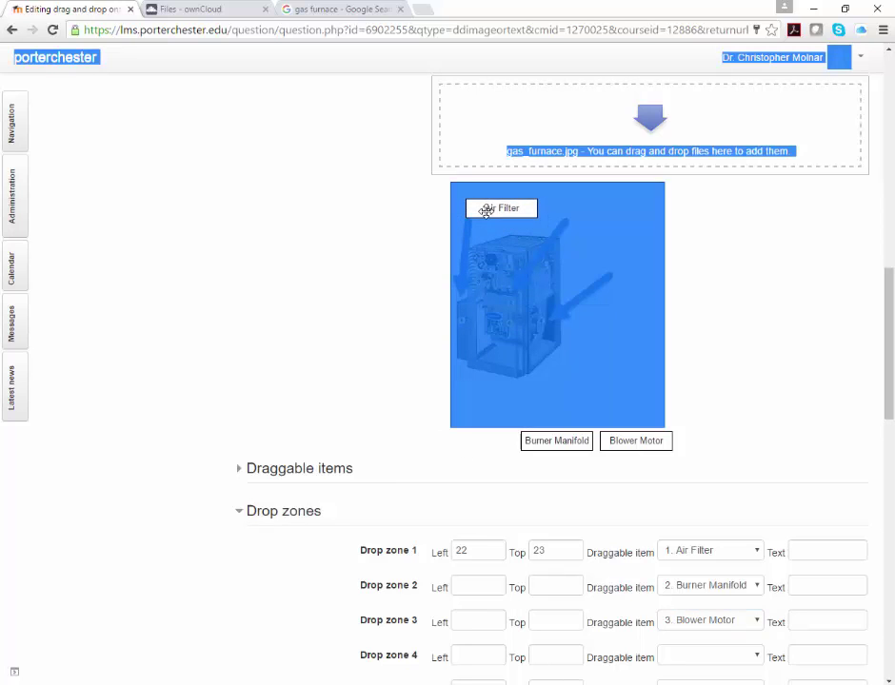
left_click(374, 266)
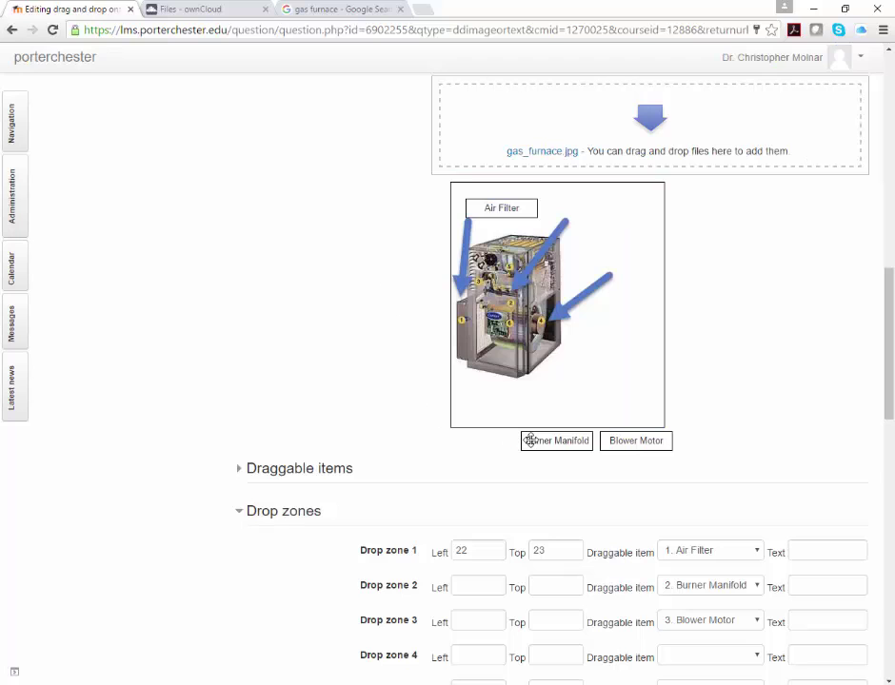
- Place Burner Manifold on the upper-right arrow and Blower Motor on the right arrow
left_click_drag(530, 441, 579, 211)
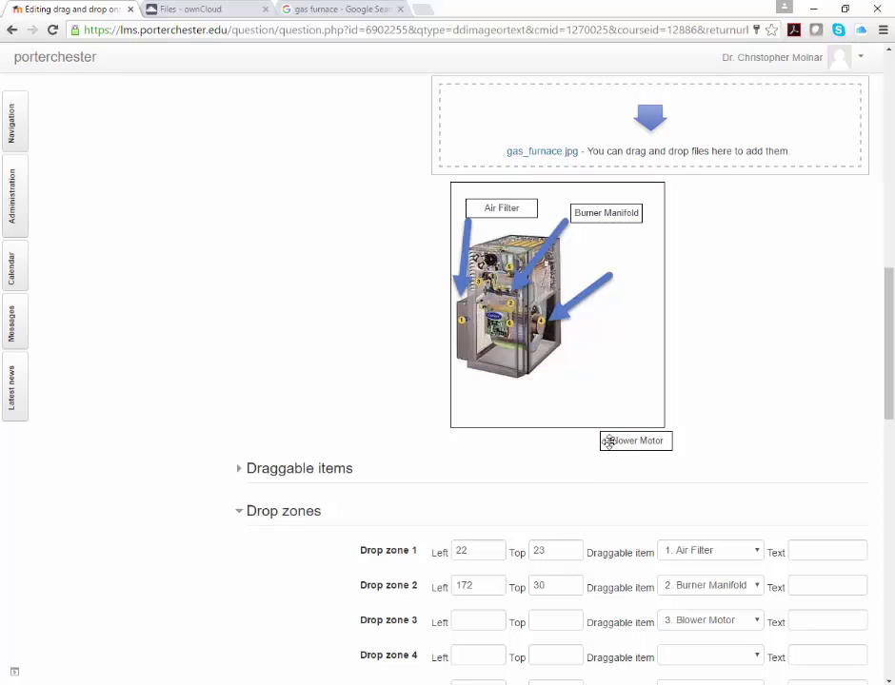
left_click_drag(607, 440, 591, 257)
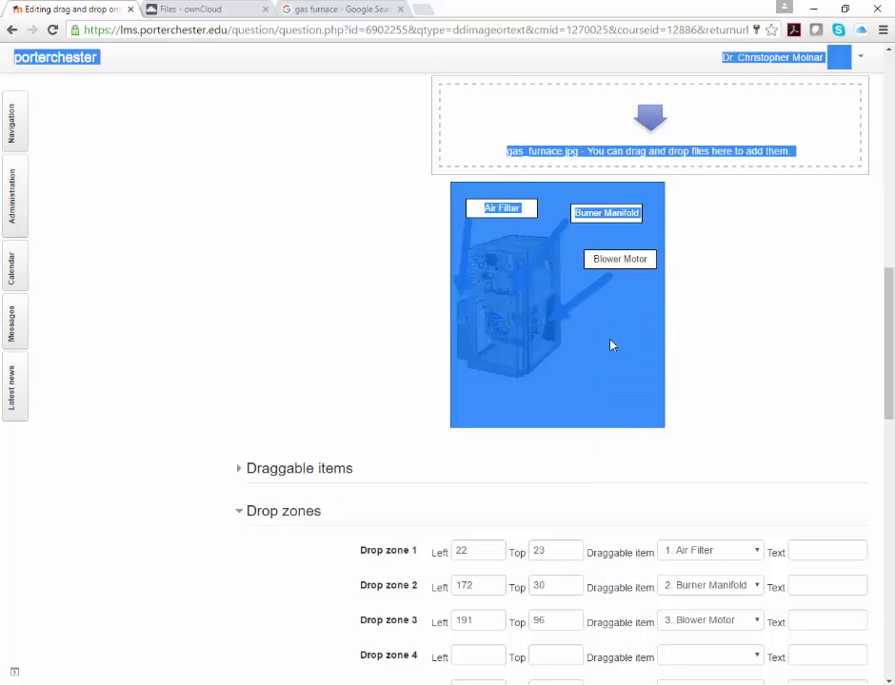
left_click(614, 462)
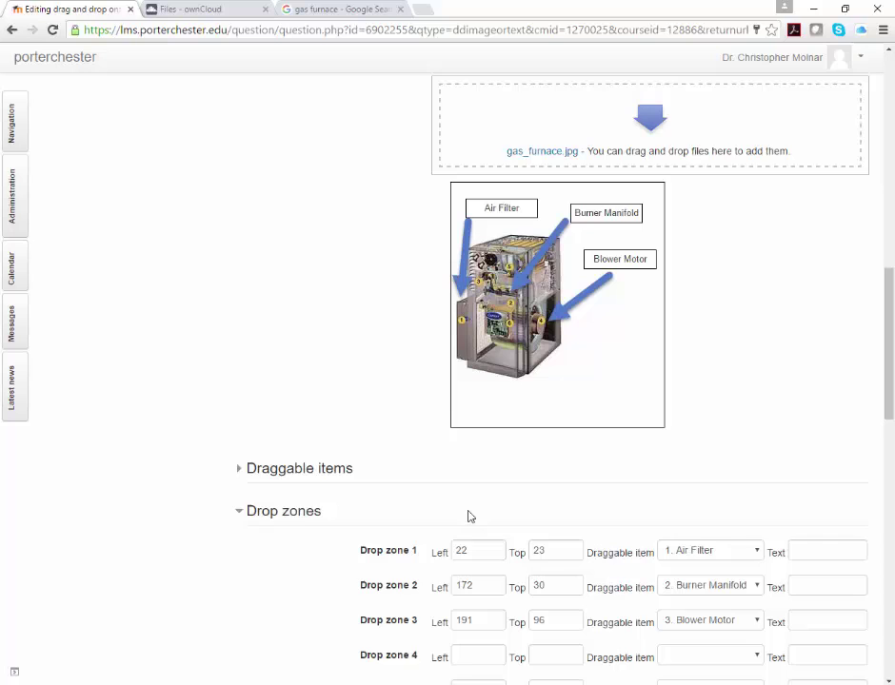
scroll(467, 517, "down", 3)
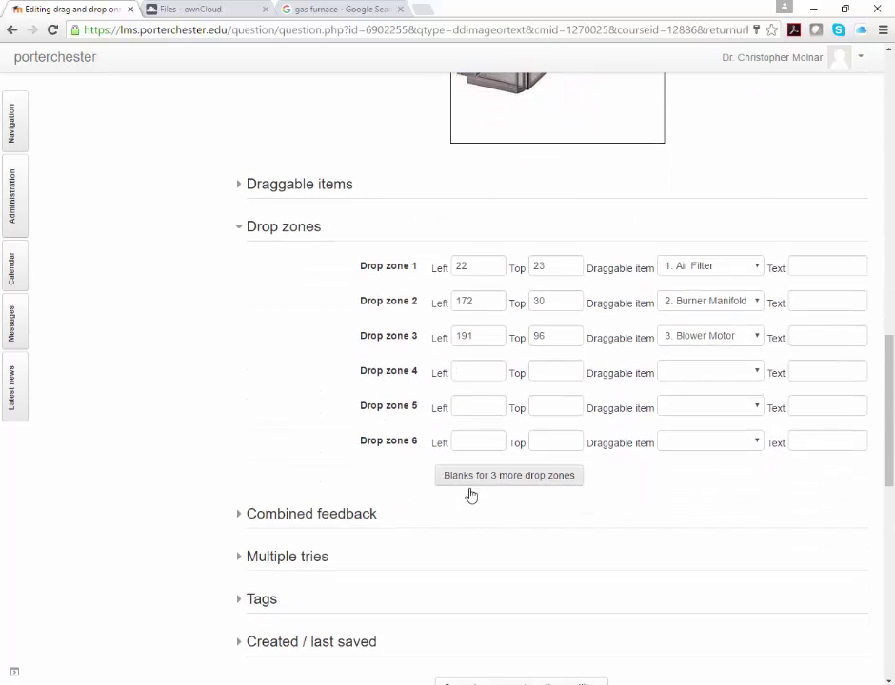
- Save the label placements and continue editing, then change Default points to 3
scroll(470, 495, "down", 3)
left_click(520, 428)
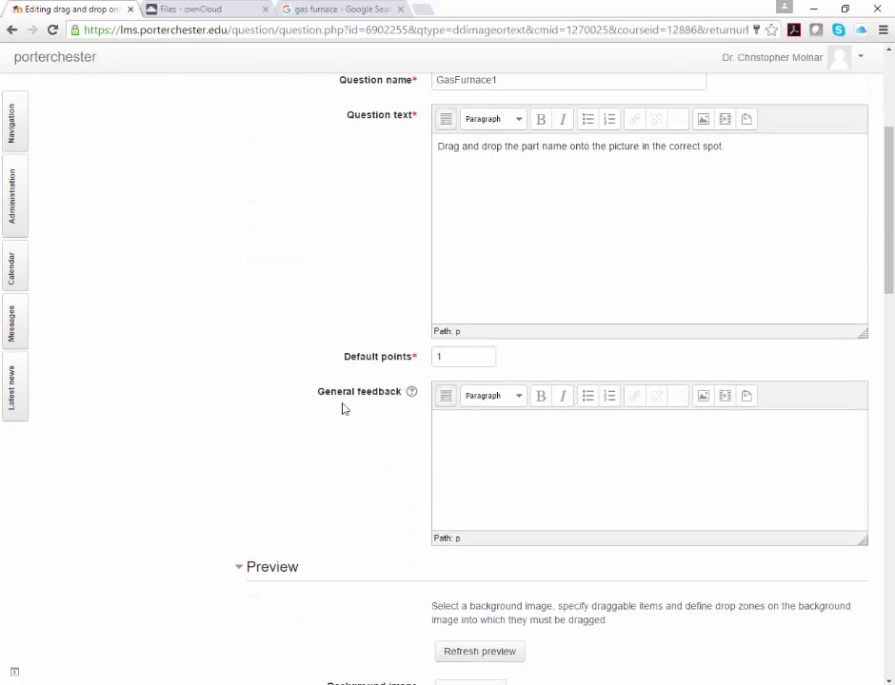
double_click(443, 357)
type("3")
scroll(216, 402, "down", 4)
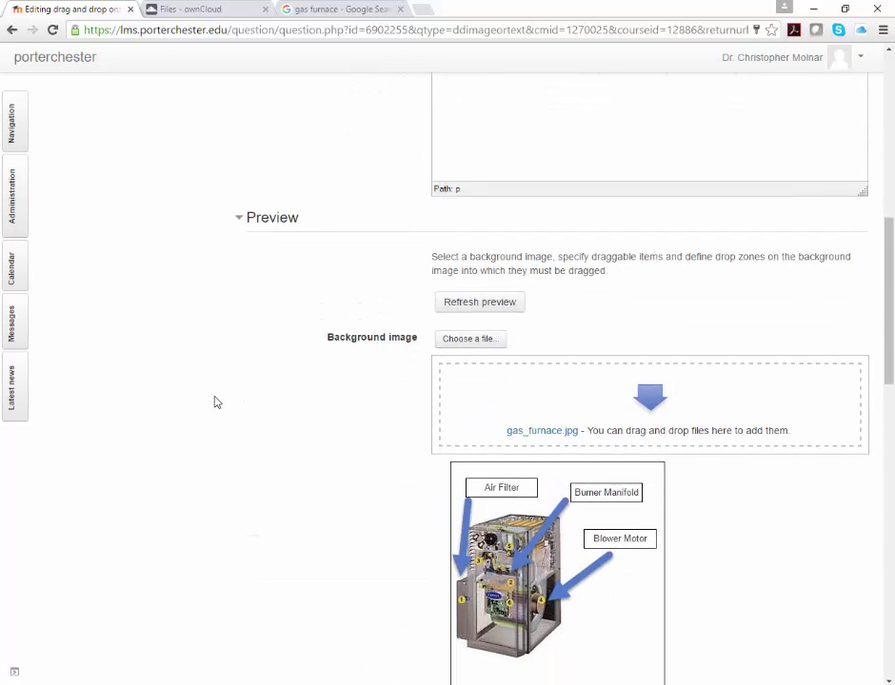
scroll(216, 401, "down", 6)
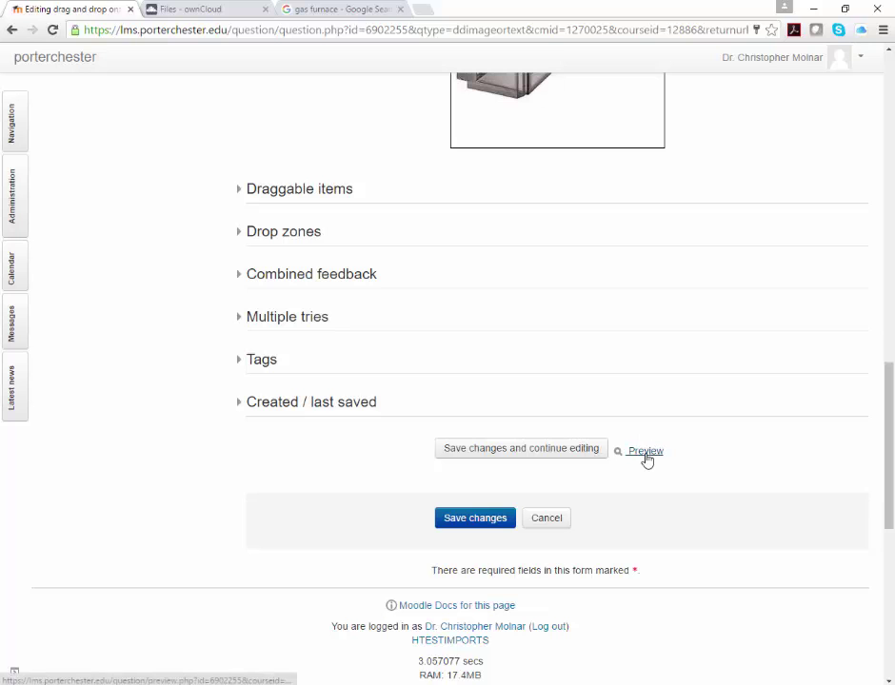
left_click(645, 453)
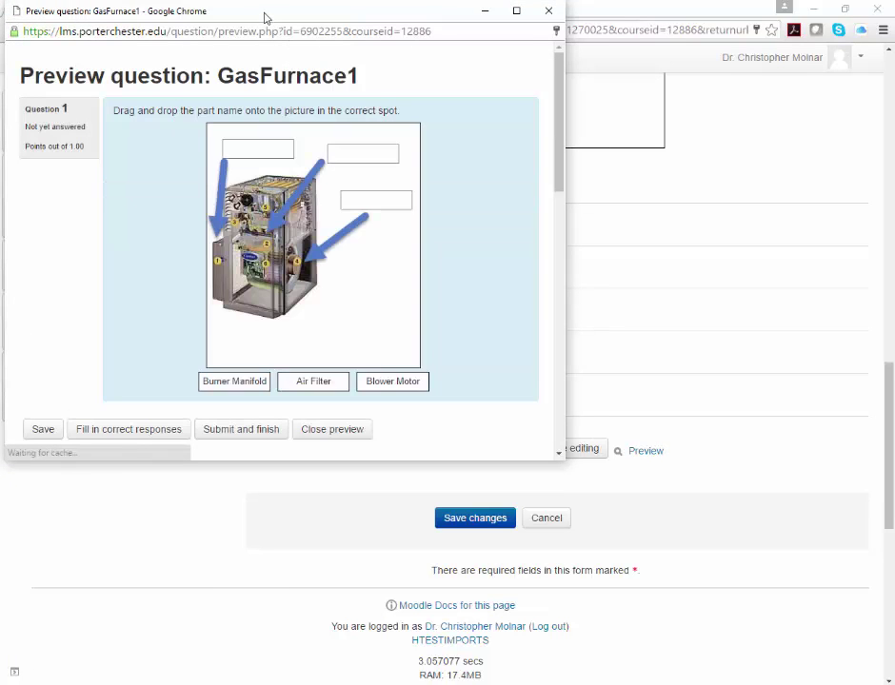
left_click_drag(265, 16, 286, 58)
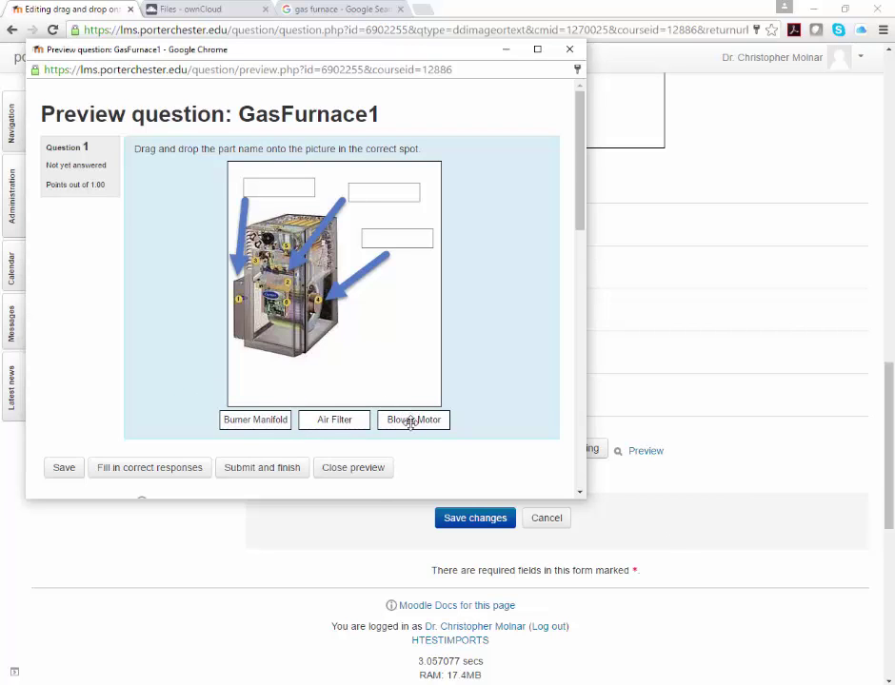
left_click_drag(410, 416, 392, 241)
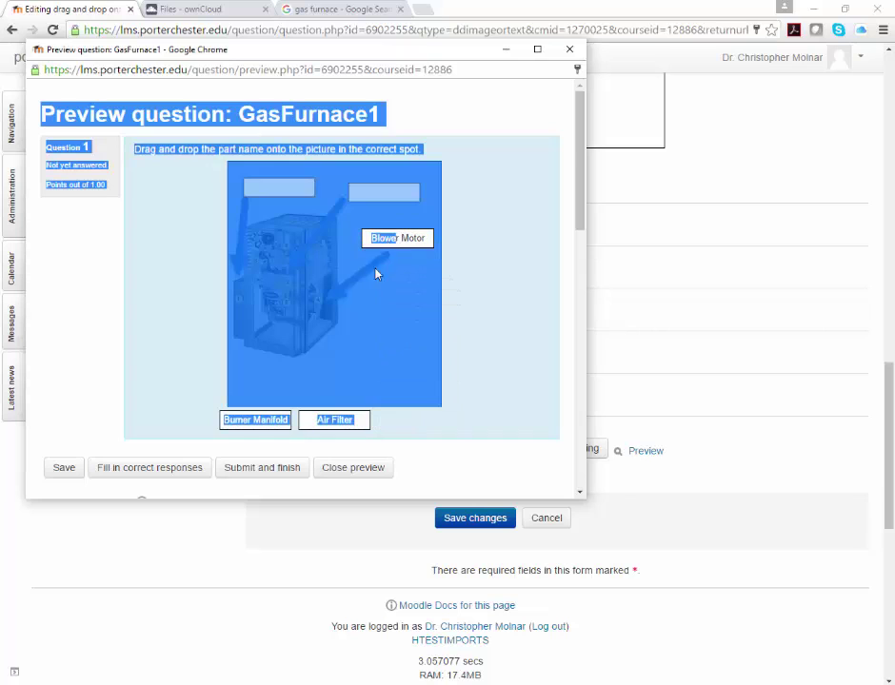
left_click(442, 425)
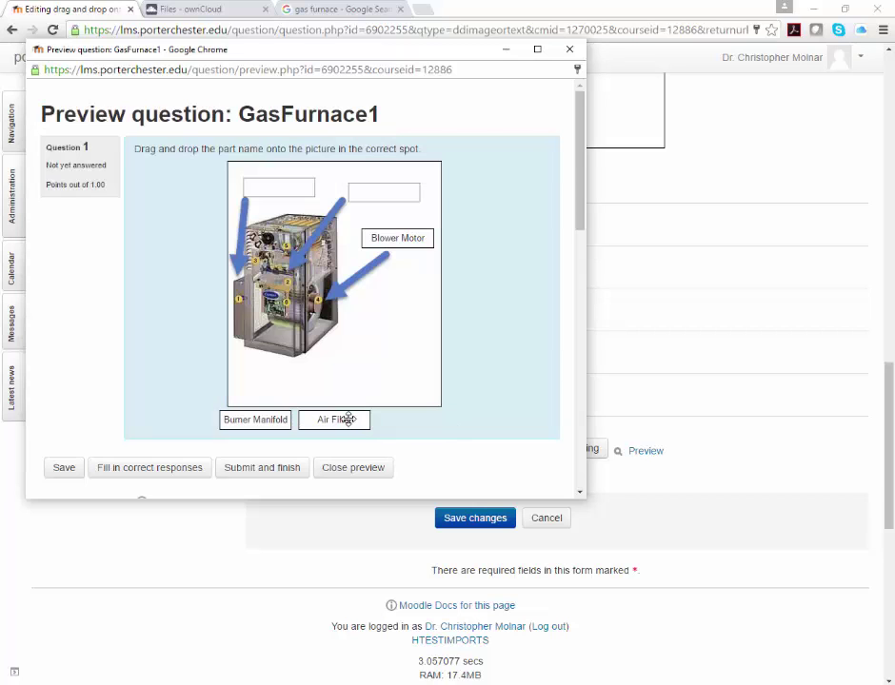
left_click_drag(349, 419, 278, 184)
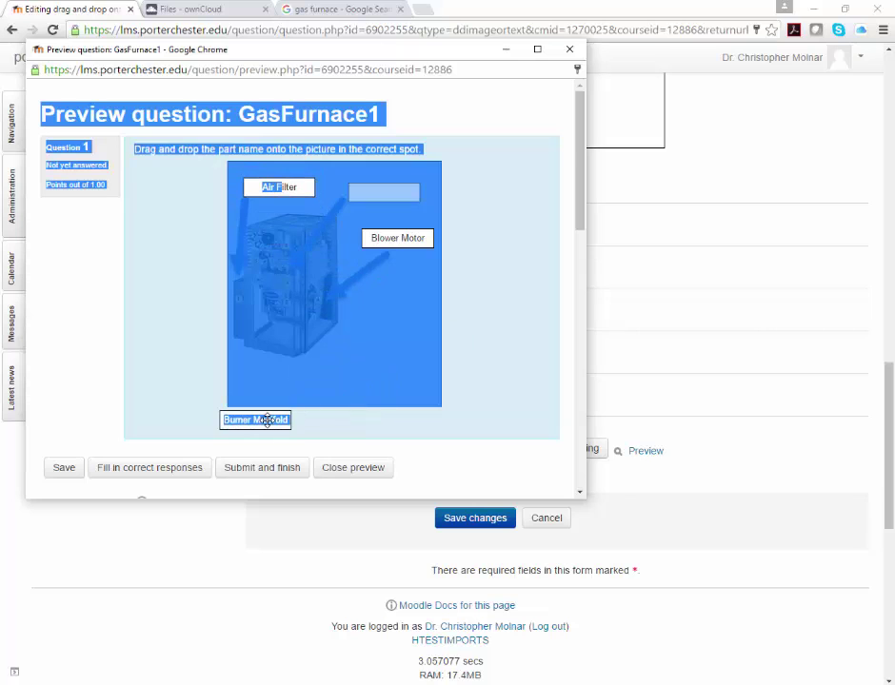
left_click_drag(266, 419, 386, 198)
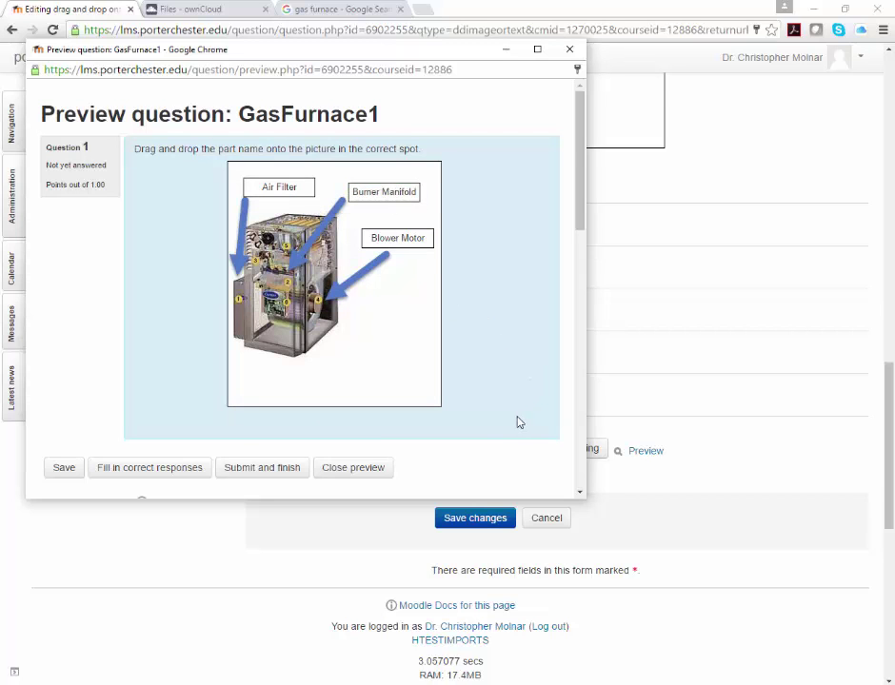
left_click(136, 467)
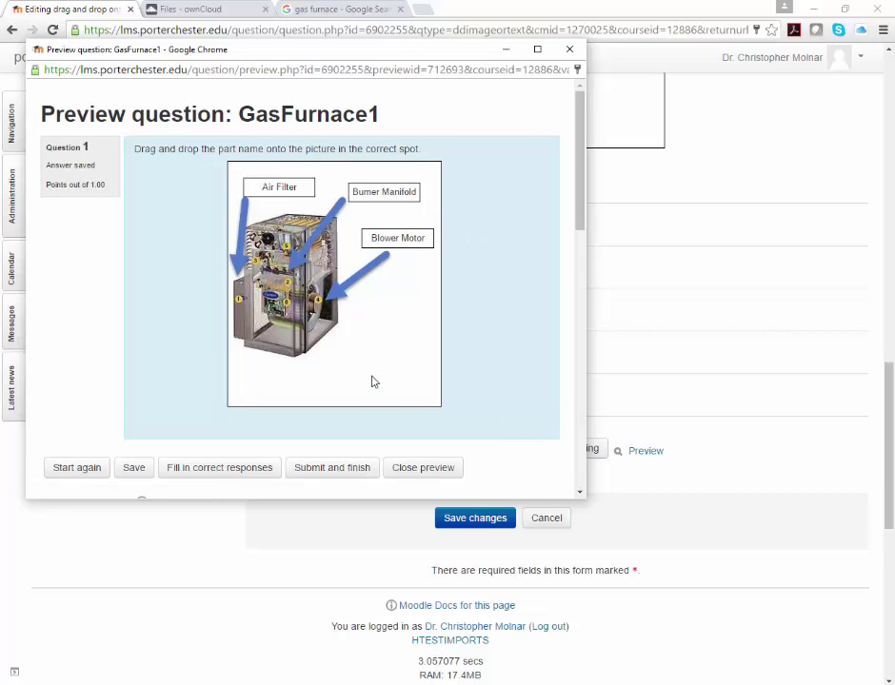
left_click(568, 54)
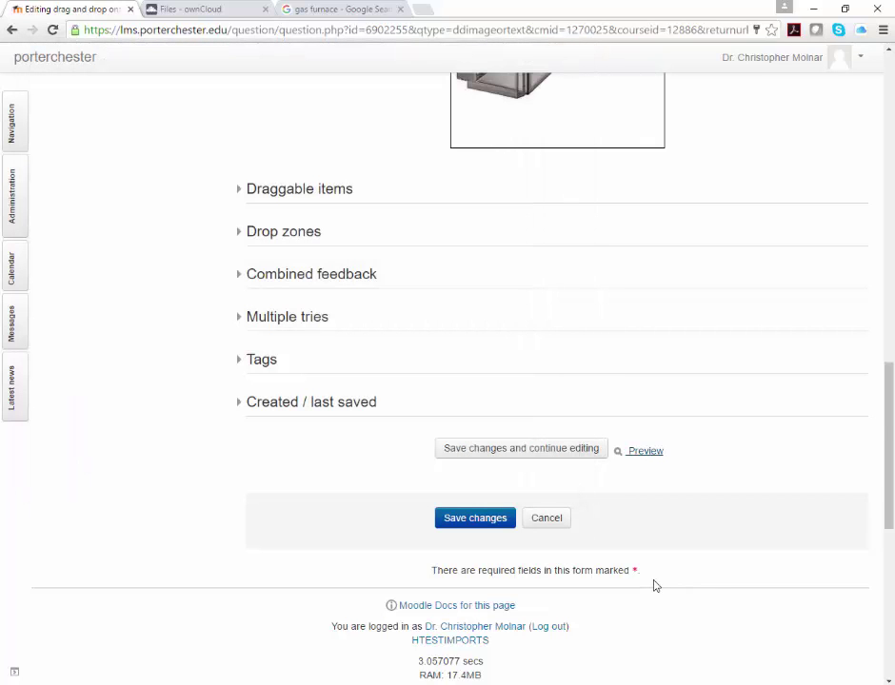
- Save GasFurnace1 and return to the Activity: Label Picture quiz page
left_click(461, 529)
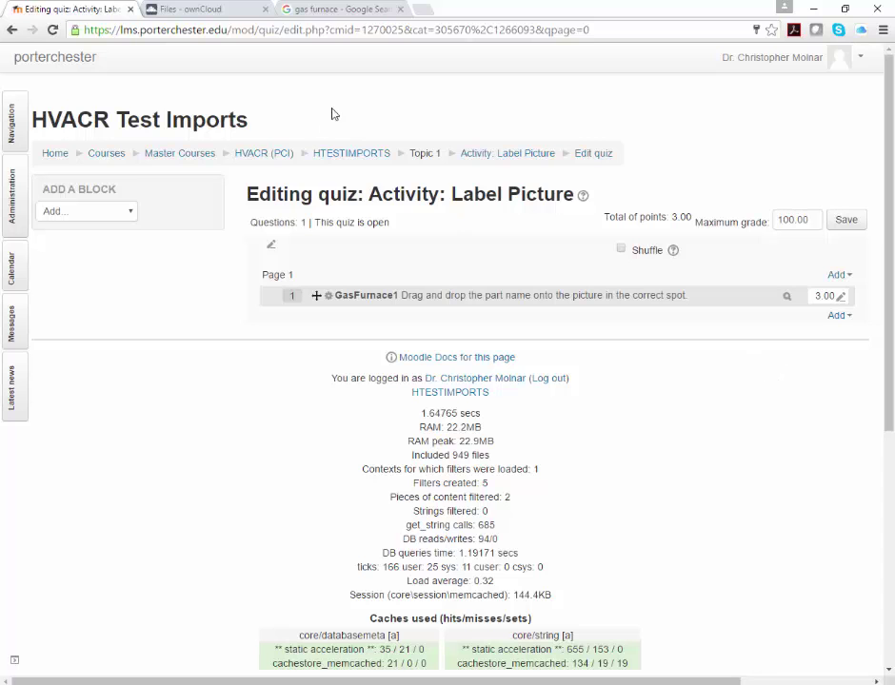
- Replace the gas furnace image search with 'oil furnace' in Google Images
left_click(315, 13)
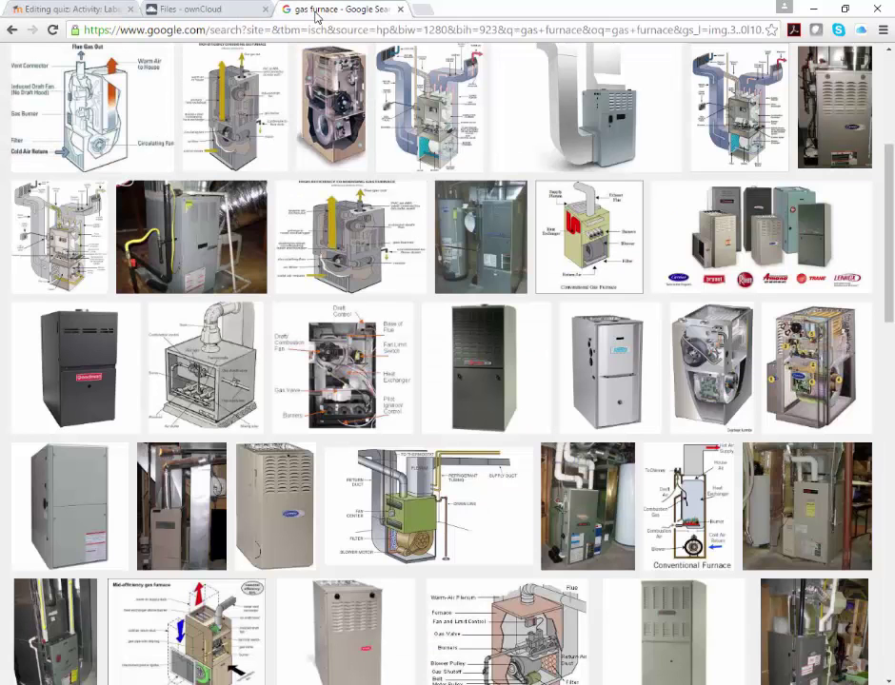
scroll(210, 376, "up", 5)
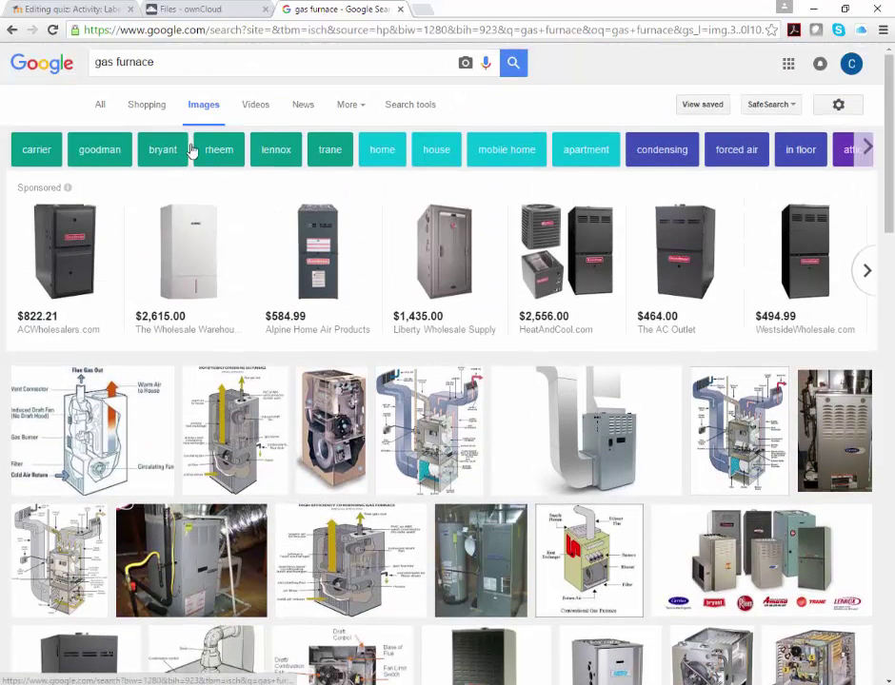
left_click_drag(158, 63, 88, 69)
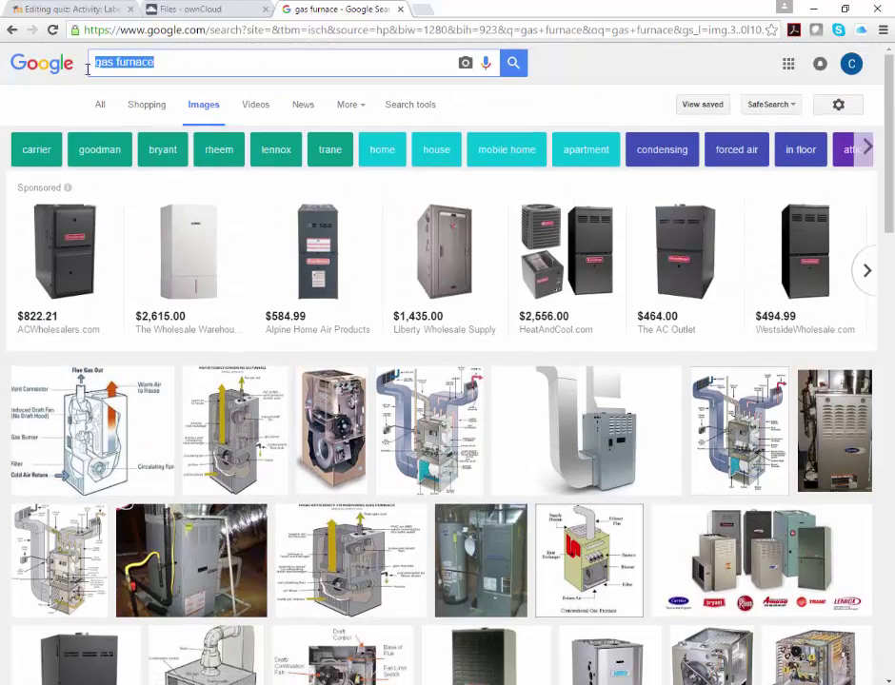
type("oil ")
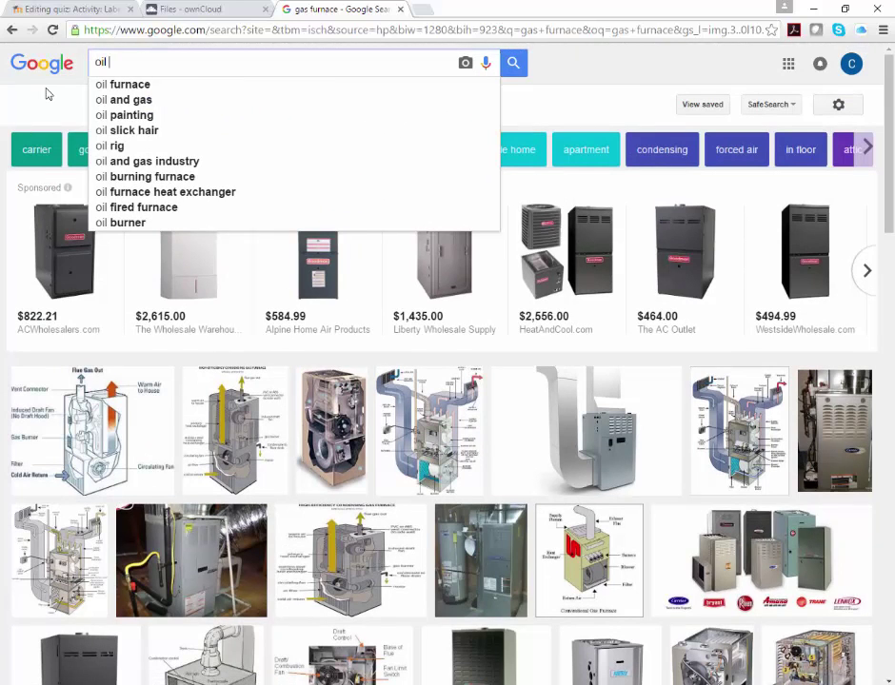
type("furnace")
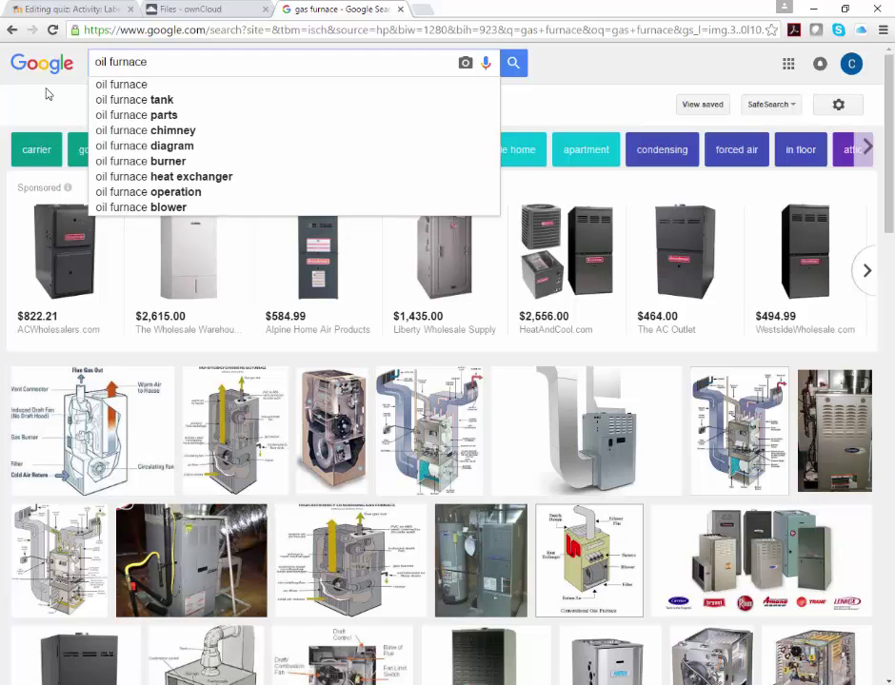
key("Return")
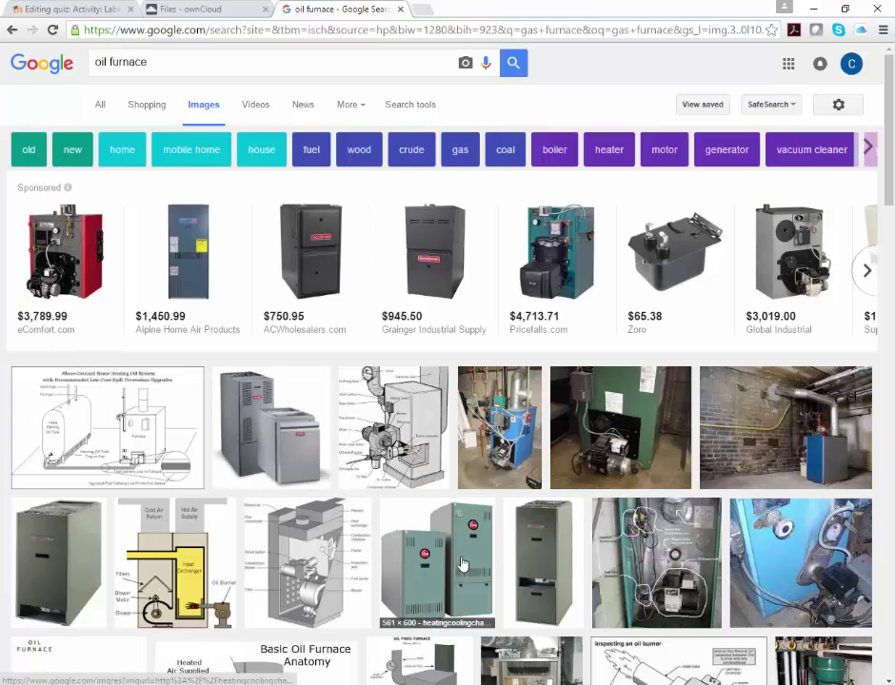
scroll(636, 491, "down", 2)
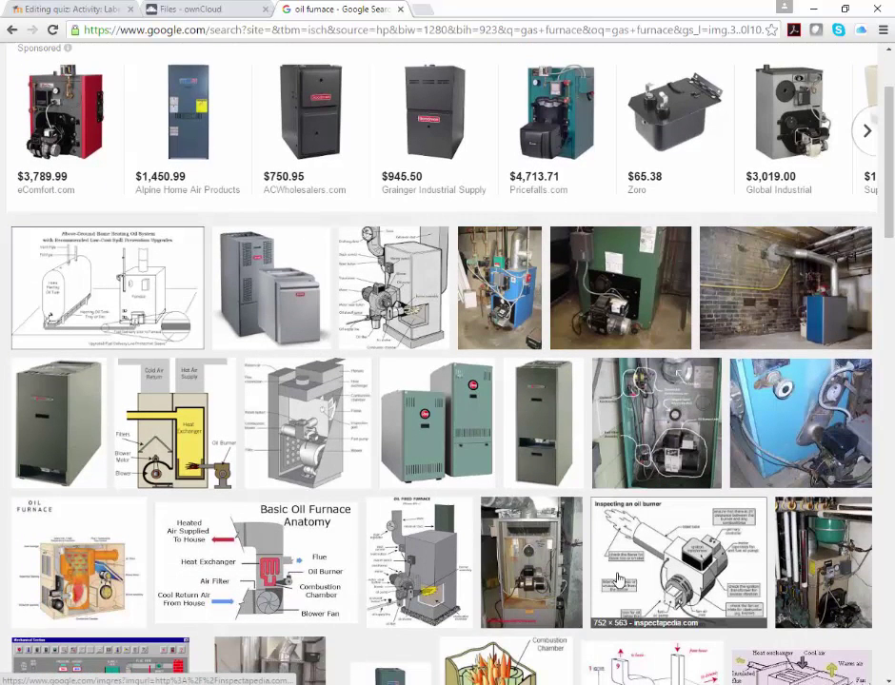